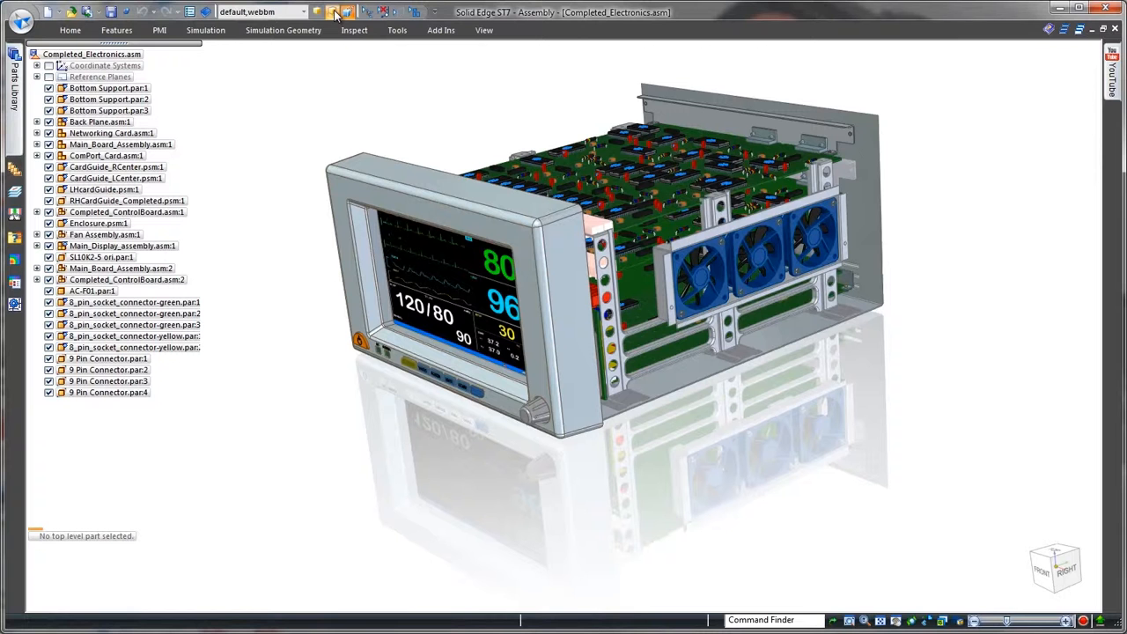
- Switch to the 01- Sheet Enclosure configuration and raise flanges from the enclosure's bottom side edges to the back panel's top corner
{"action": "left_click", "coordinate": [335, 14]}
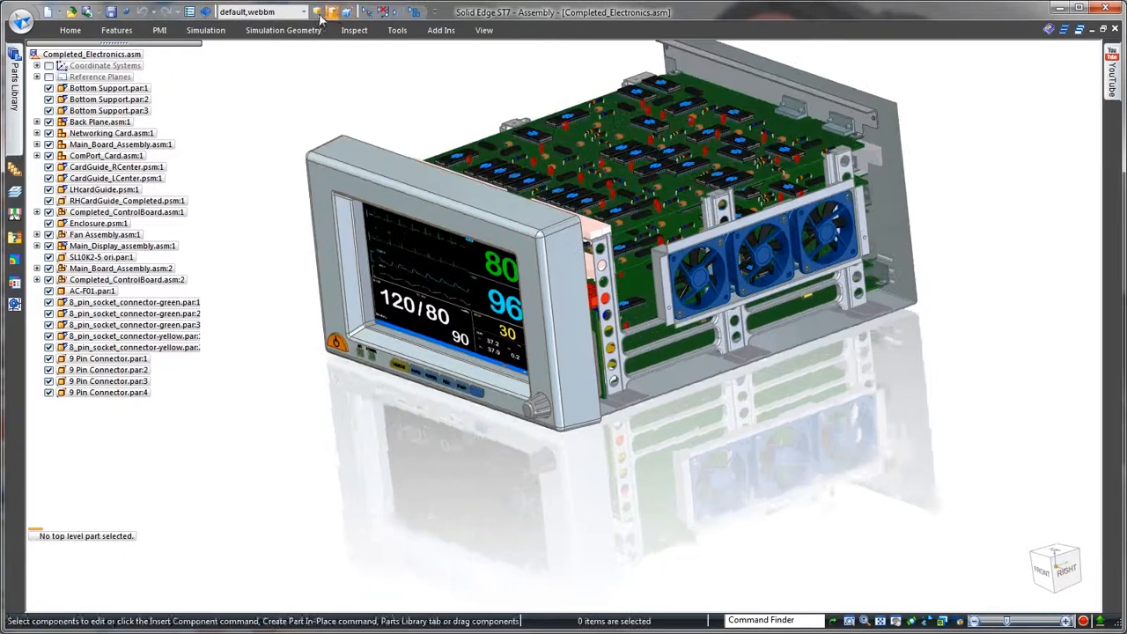
{"action": "left_click", "coordinate": [579, 393]}
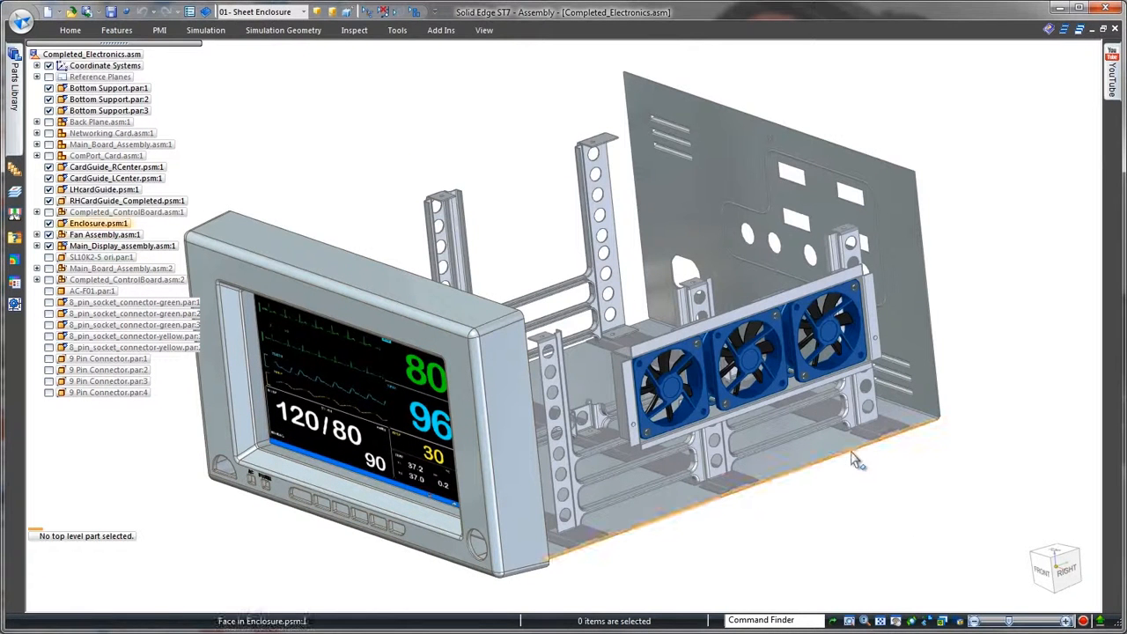
{"action": "left_click", "coordinate": [852, 455]}
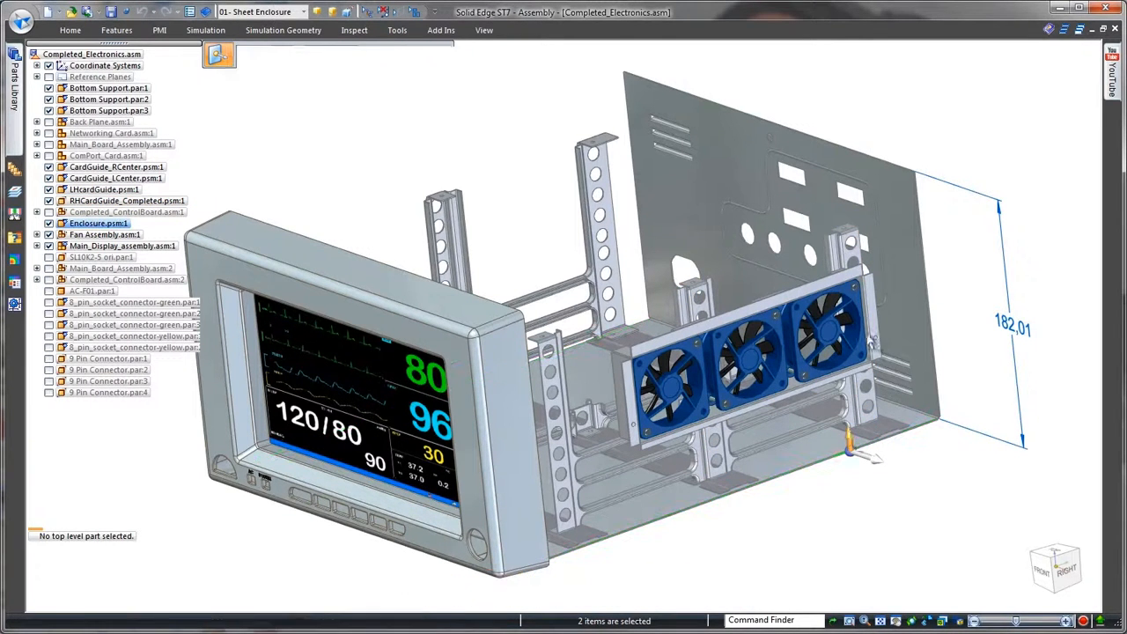
{"action": "left_click", "coordinate": [853, 443]}
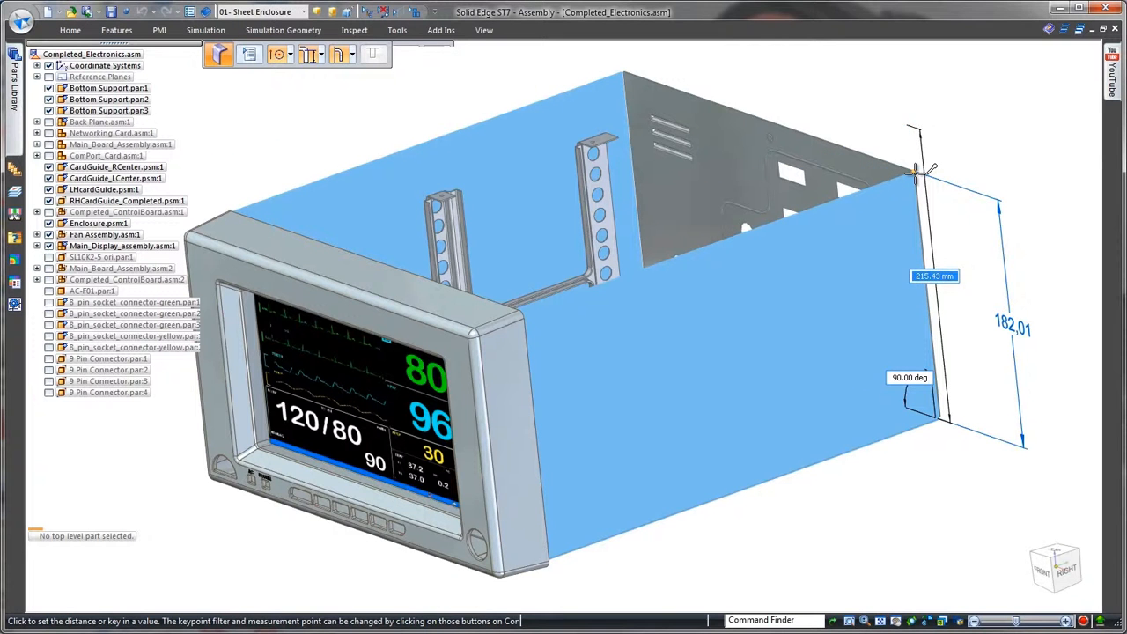
{"action": "left_click", "coordinate": [921, 179]}
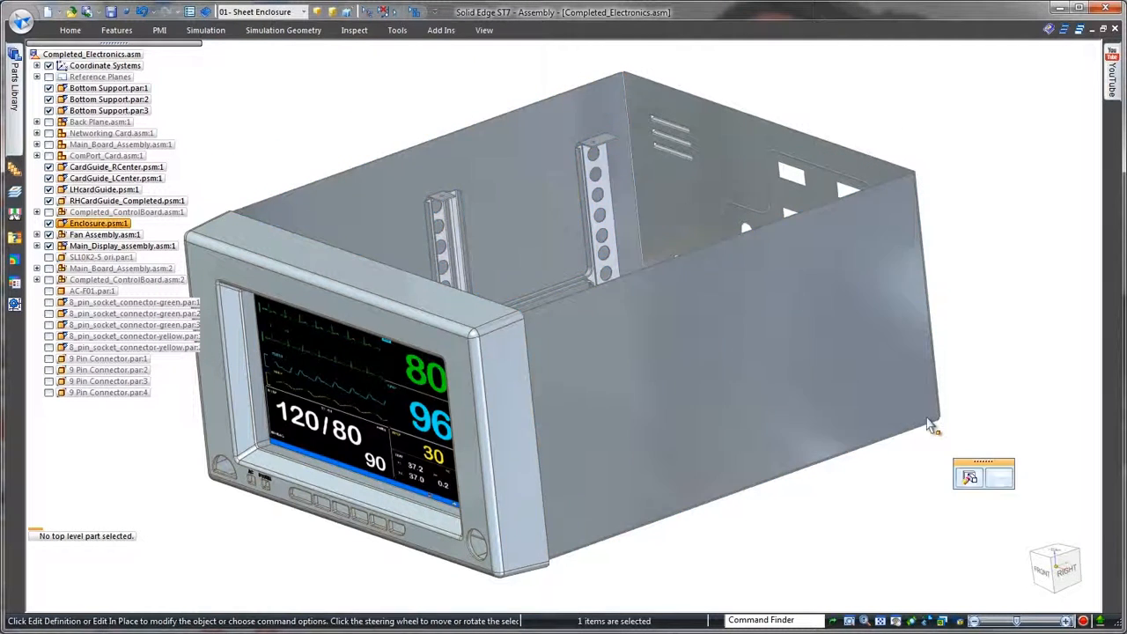
- Edit the enclosure part in place and close the first lower rear corner with the Closed treatment
{"action": "left_click", "coordinate": [927, 417]}
{"action": "left_click", "coordinate": [967, 473]}
{"action": "middle_click_drag", "start_coordinate": [980, 505], "coordinate": [469, 198]}
{"action": "right_click", "coordinate": [469, 198]}
{"action": "left_click", "coordinate": [430, 234]}
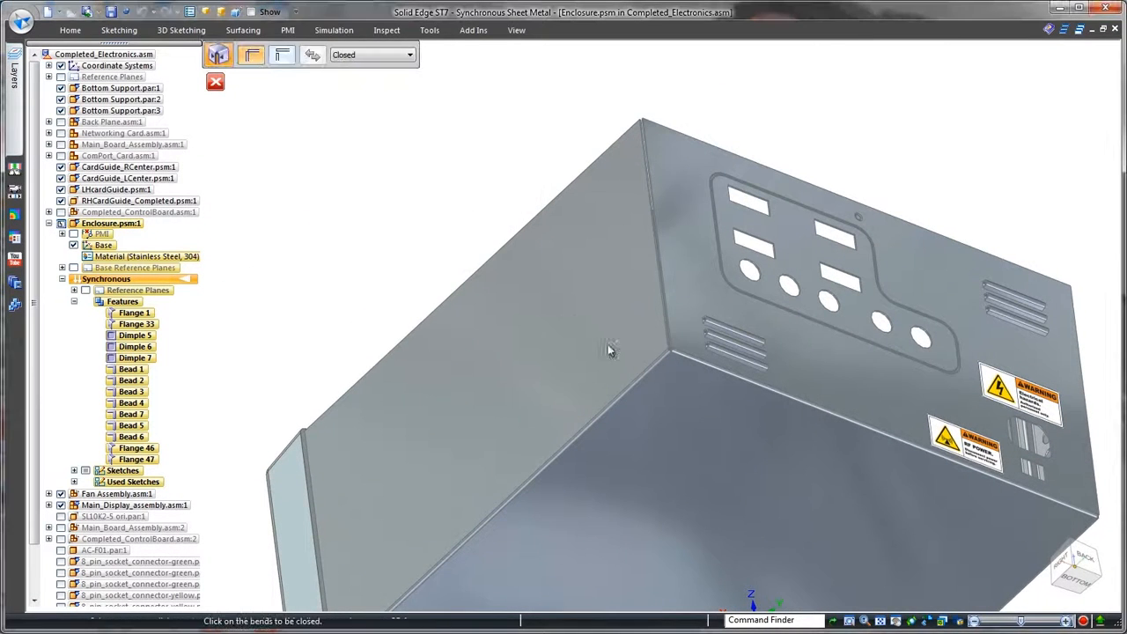
{"action": "left_click", "coordinate": [672, 359]}
{"action": "left_click", "coordinate": [410, 56]}
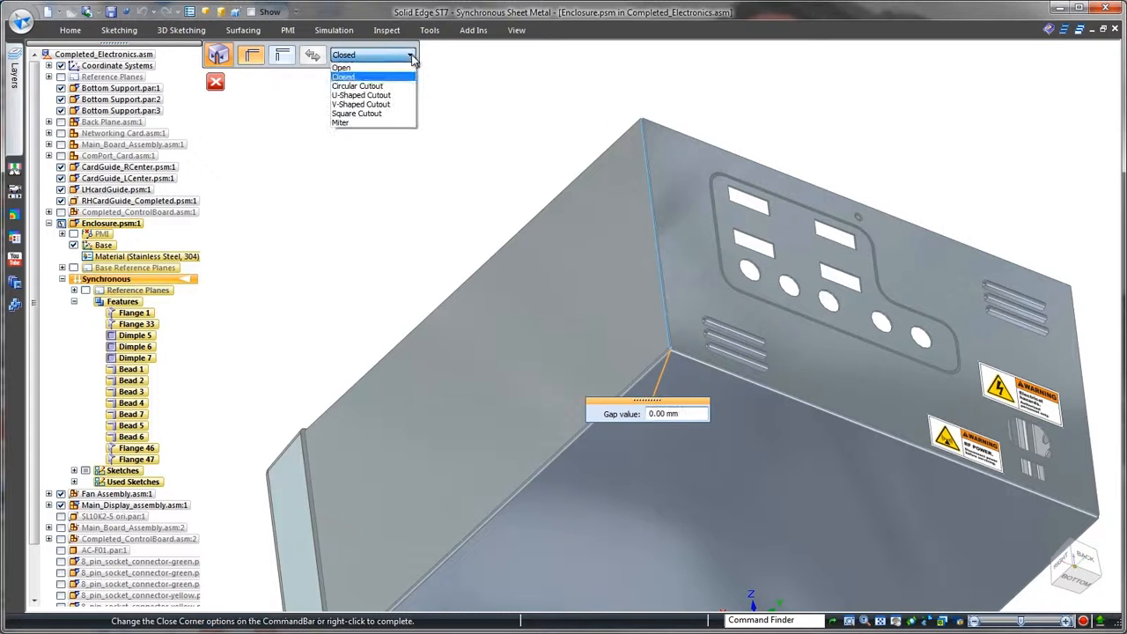
{"action": "left_click", "coordinate": [404, 80]}
{"action": "right_click", "coordinate": [482, 171]}
- Close the opposite lower rear corner of the enclosure with the same Closed treatment
{"action": "middle_click_drag", "start_coordinate": [483, 173], "coordinate": [589, 245]}
{"action": "left_click", "coordinate": [701, 302]}
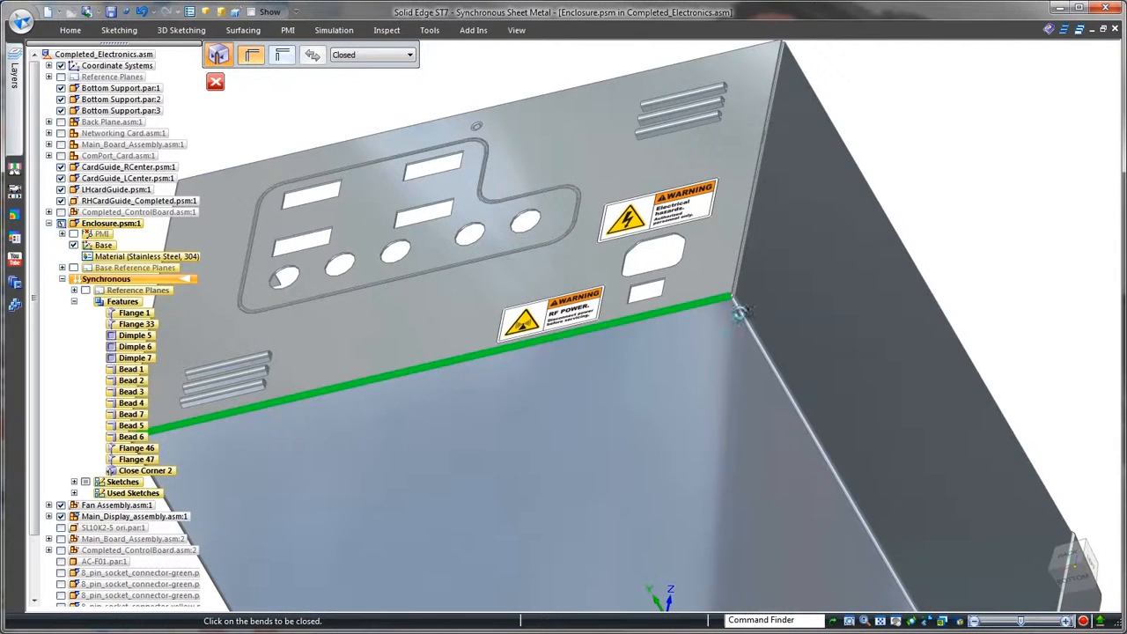
{"action": "right_click", "coordinate": [947, 240]}
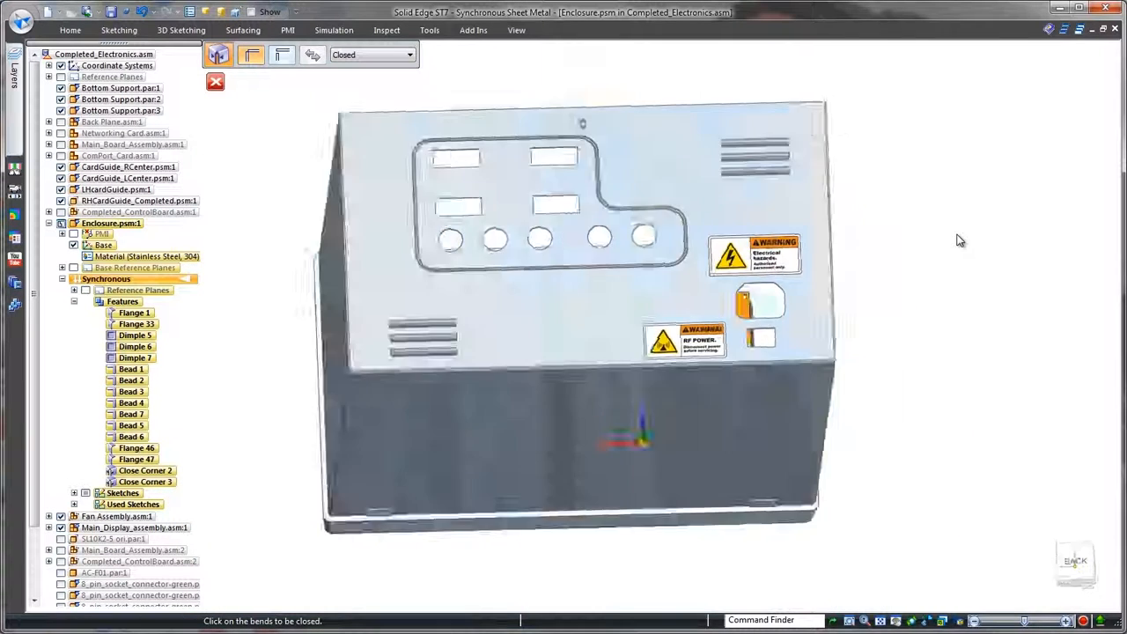
{"action": "key", "text": "Escape"}
- Sketch a rectangle on the enclosure's side wall beside the fans, from its upper edge to just above its lower edge
{"action": "right_click", "coordinate": [454, 517]}
{"action": "left_click", "coordinate": [476, 546]}
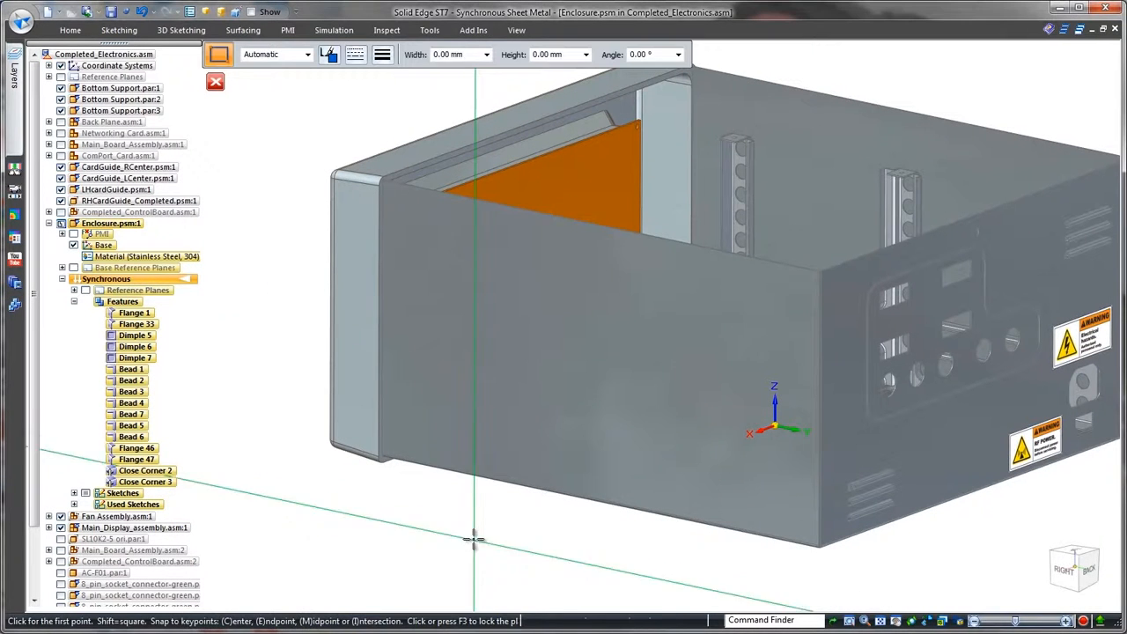
{"action": "key", "text": "F3"}
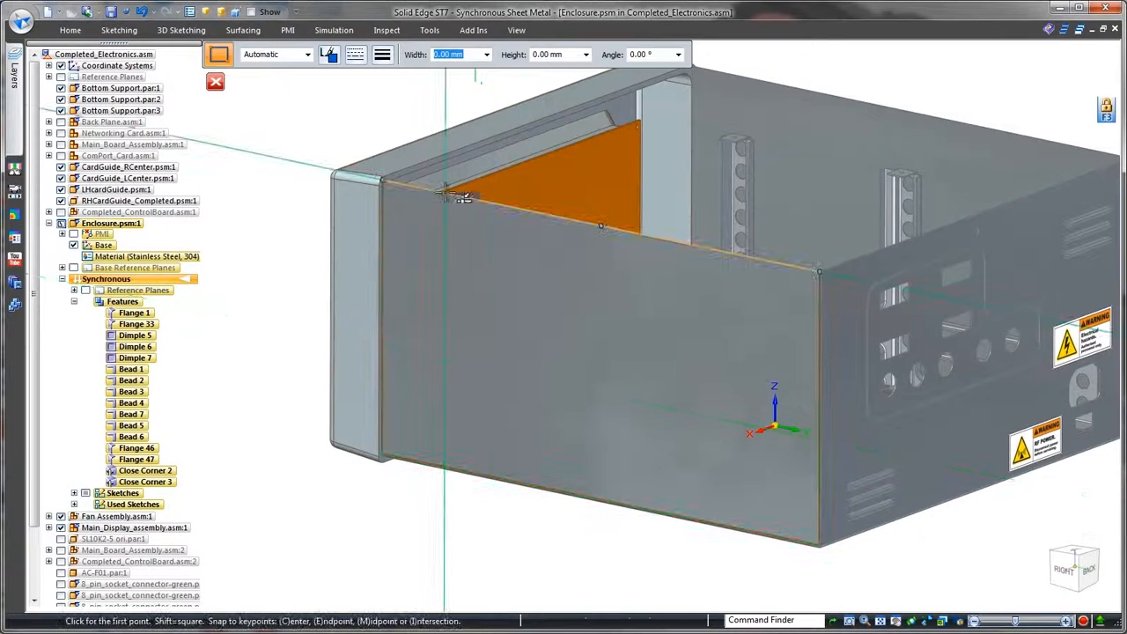
{"action": "left_click", "coordinate": [445, 192]}
{"action": "left_click", "coordinate": [751, 511]}
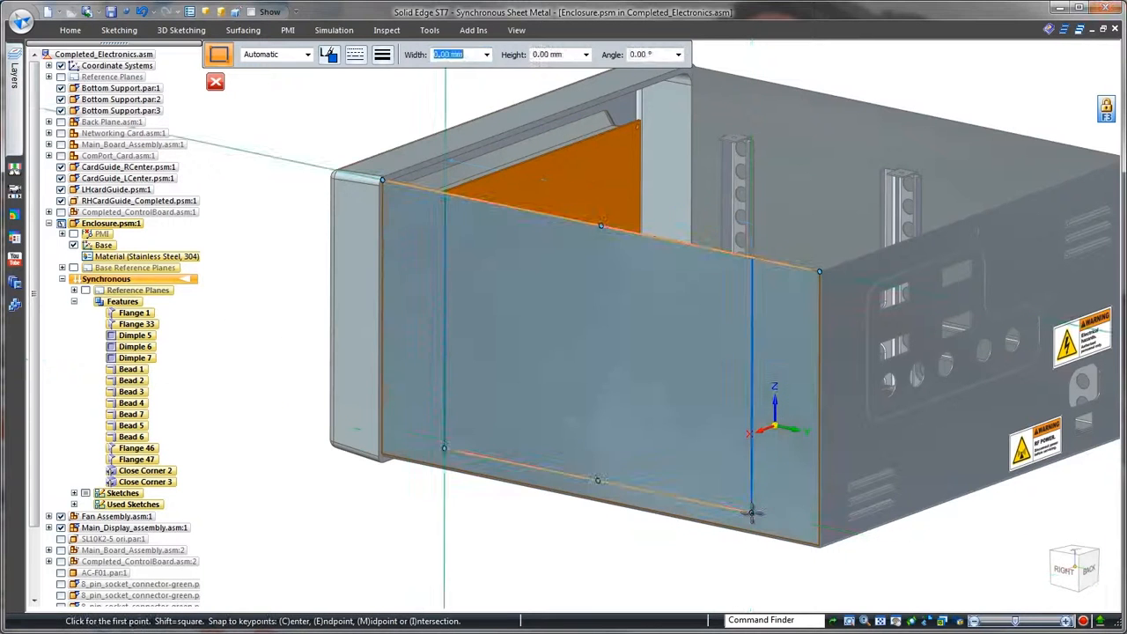
{"action": "key", "text": "Escape"}
- Cut the rectangular region out of the enclosure's side wall to expose the fans
{"action": "left_click", "coordinate": [589, 441]}
{"action": "right_click_drag", "start_coordinate": [619, 432], "coordinate": [651, 399]}
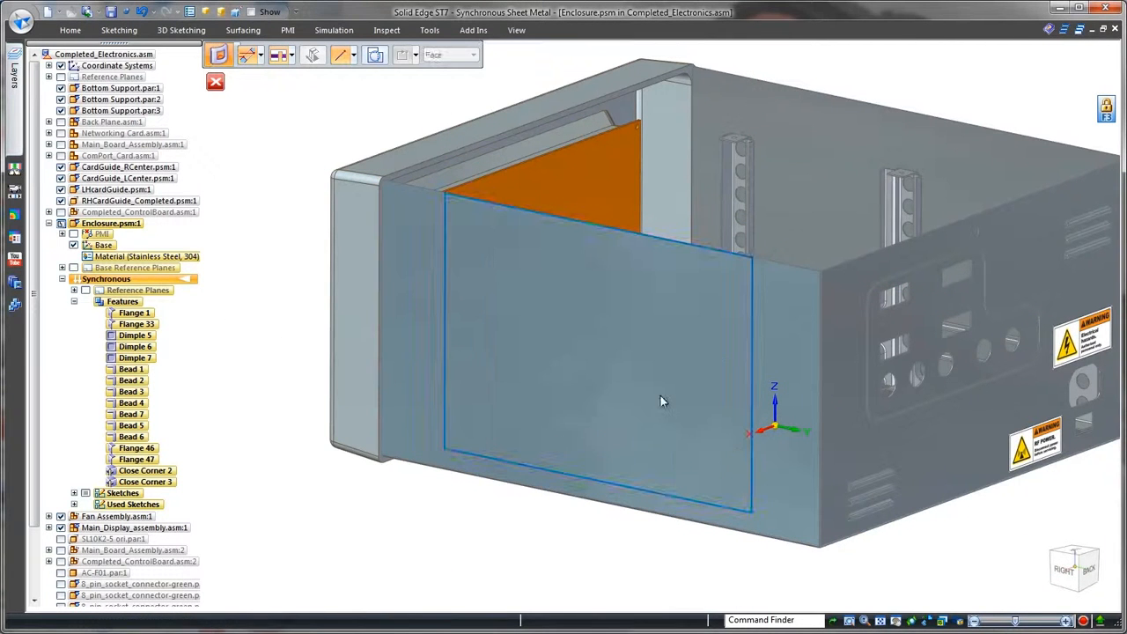
{"action": "left_click", "coordinate": [661, 393]}
{"action": "key", "text": "Escape"}
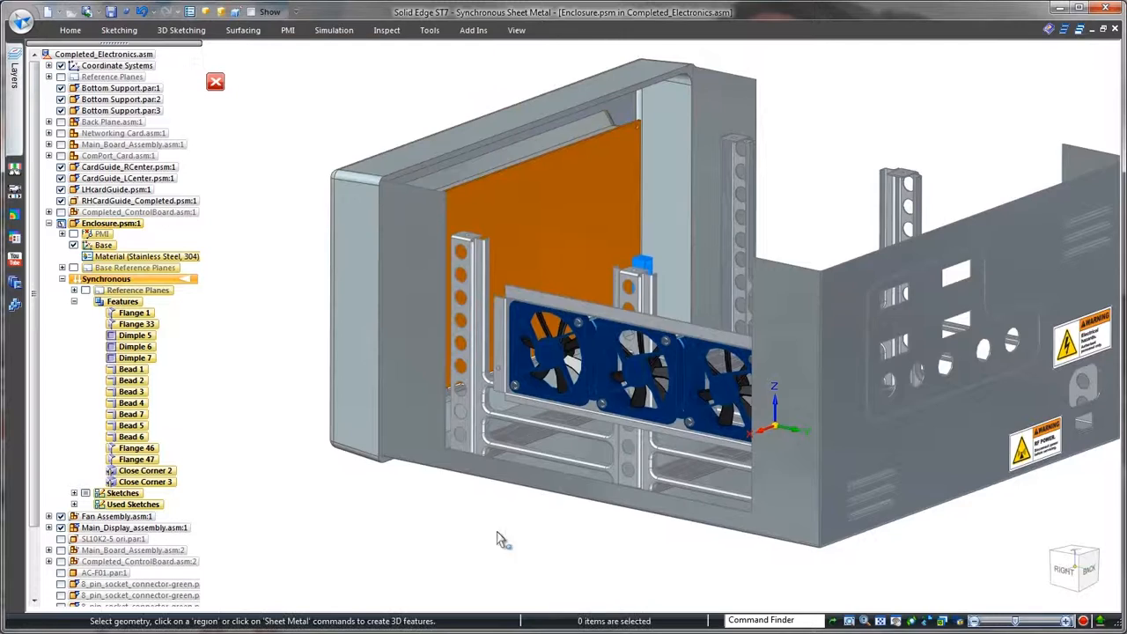
- Align the cutout's vertical edge nearest the display with the adjacent end of the fan bracket
{"action": "scroll", "coordinate": [508, 540], "scroll_direction": "up", "scroll_amount": 5}
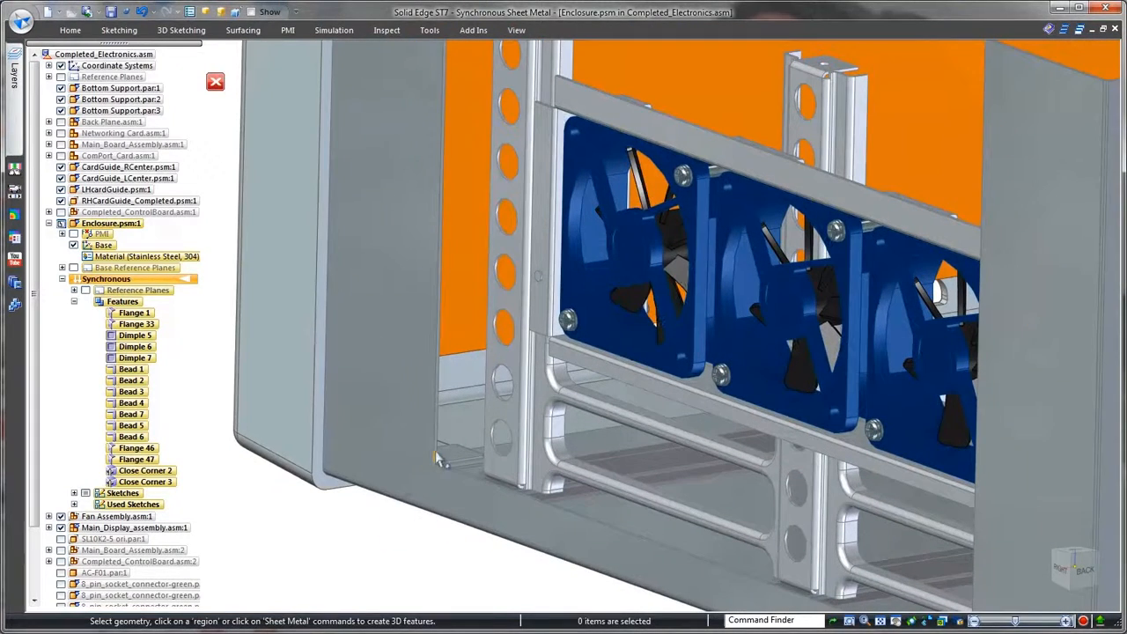
{"action": "left_click", "coordinate": [438, 462]}
{"action": "right_click_drag", "start_coordinate": [377, 533], "coordinate": [377, 476]}
{"action": "left_click", "coordinate": [565, 117]}
{"action": "right_click", "coordinate": [389, 528]}
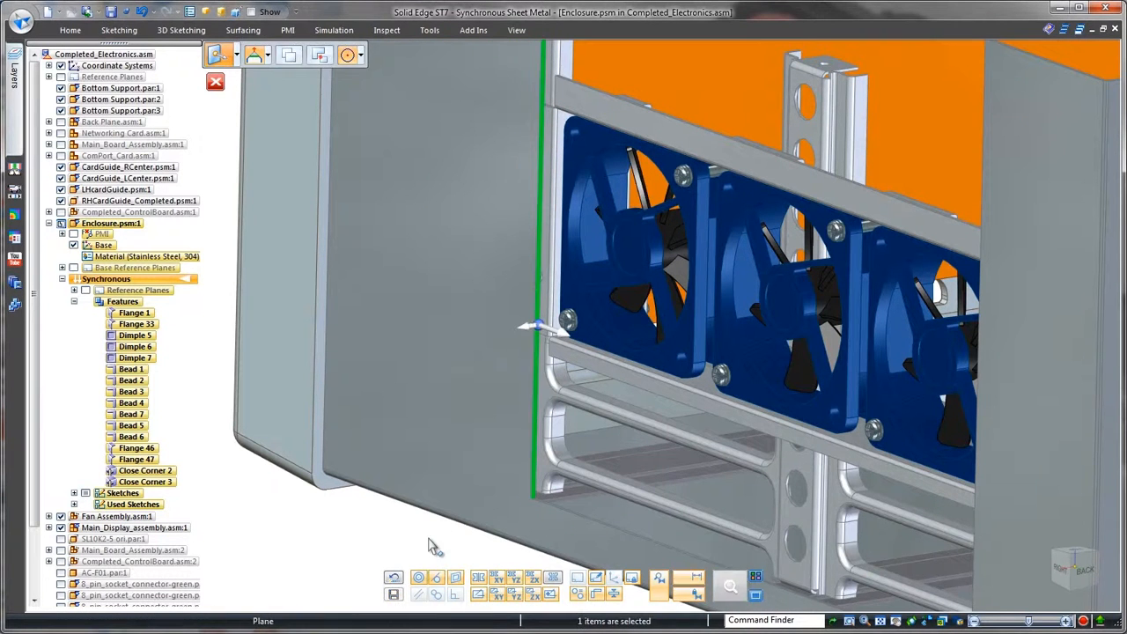
- Align the cutout's lower edge with the bottom of the fan bracket
{"action": "left_click", "coordinate": [568, 511]}
{"action": "right_click", "coordinate": [414, 547]}
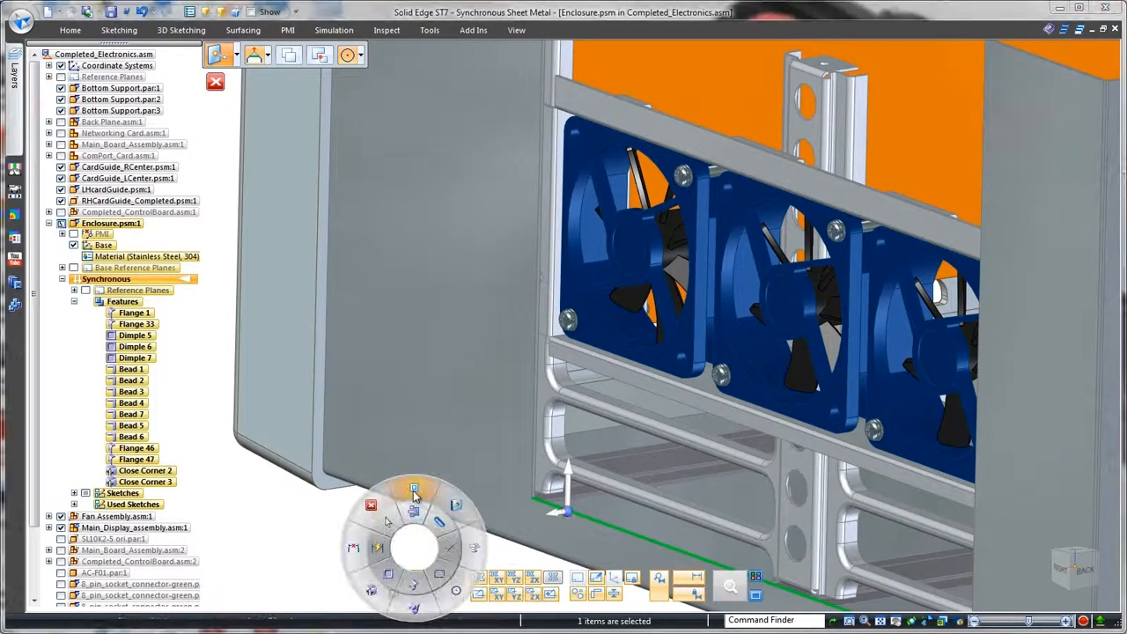
{"action": "left_click", "coordinate": [414, 489]}
{"action": "left_click", "coordinate": [706, 381]}
{"action": "right_click", "coordinate": [380, 530]}
- Move the cutout's remaining vertical edge near the back panel to match the end of the fan bracket
{"action": "key", "text": "ctrl+r"}
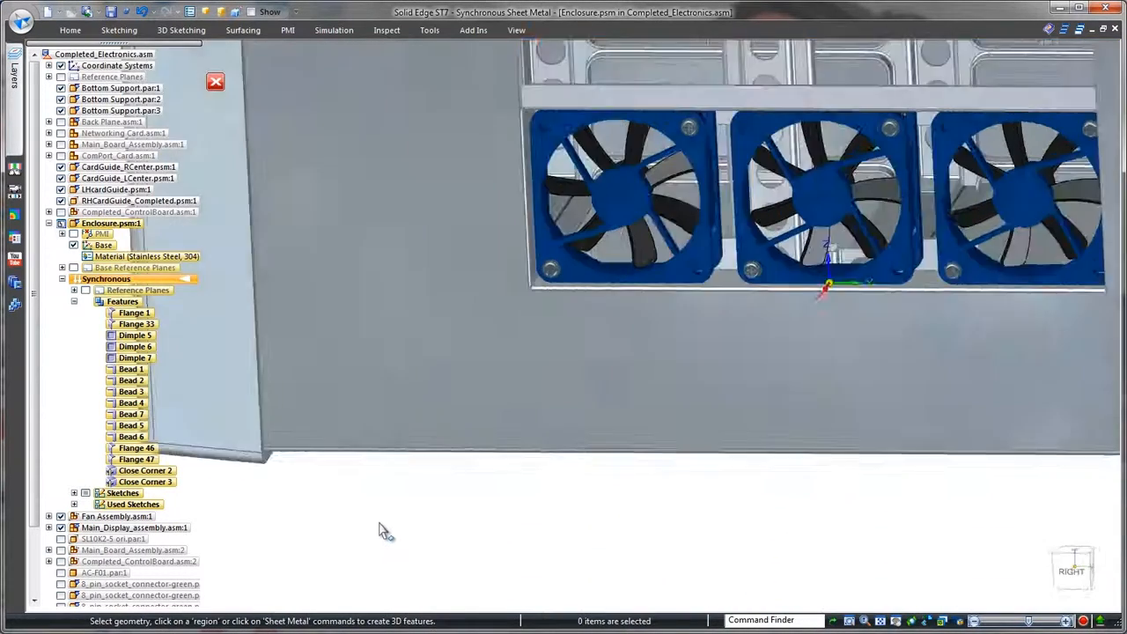
{"action": "key", "text": "ctrl+i"}
{"action": "left_click", "coordinate": [752, 251]}
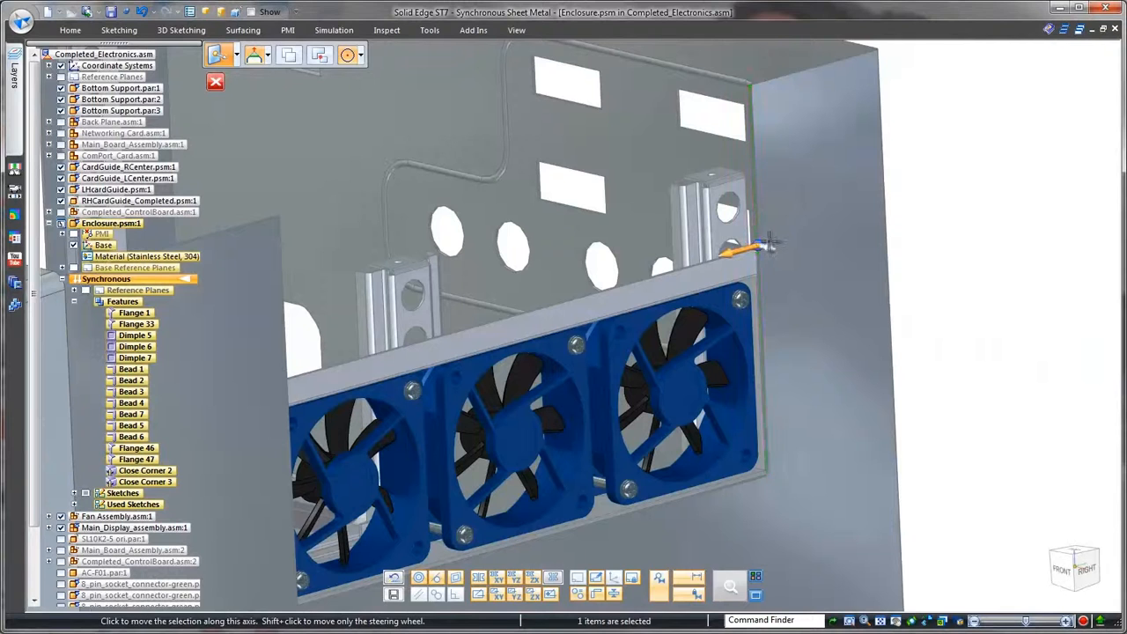
{"action": "left_click", "coordinate": [765, 244]}
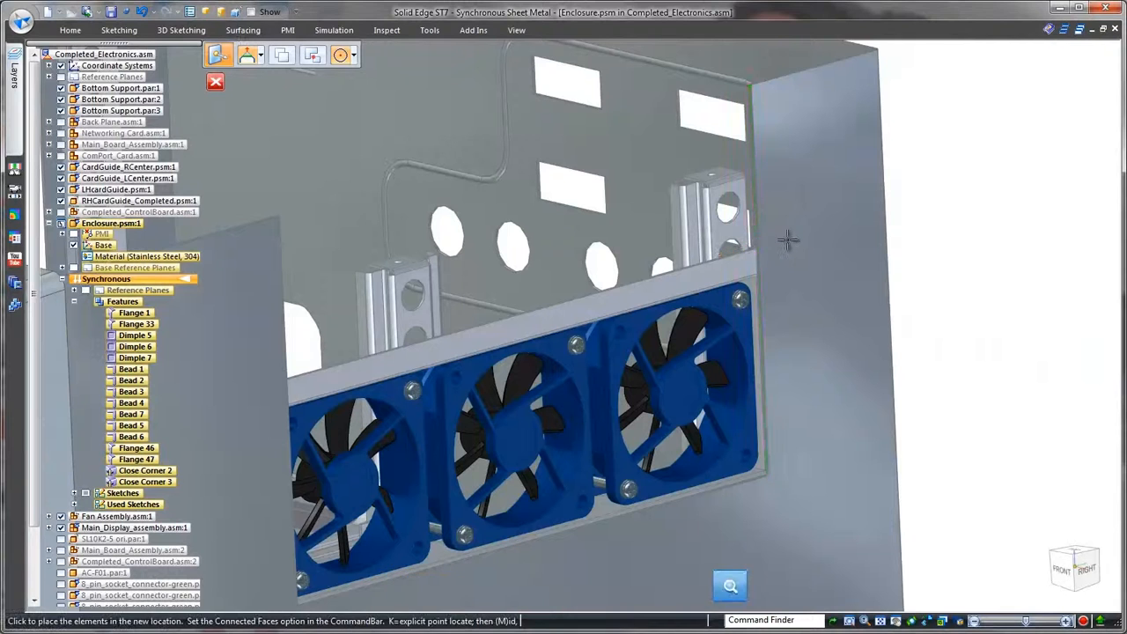
{"action": "left_click", "coordinate": [760, 276]}
{"action": "left_click", "coordinate": [967, 305]}
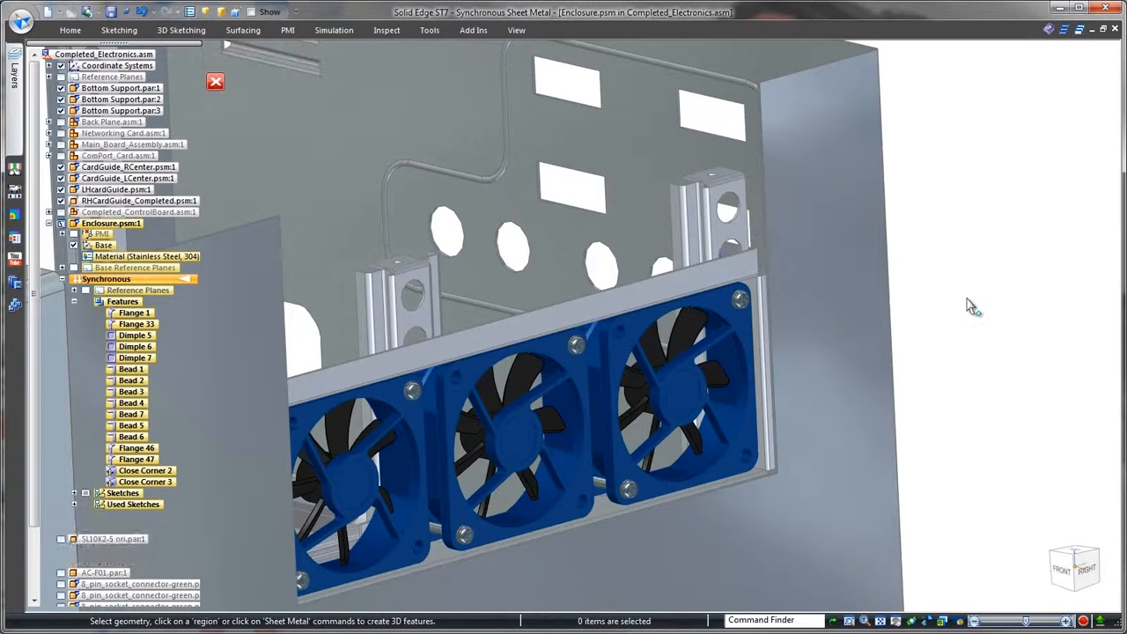
- With the other components hidden, add a 30 mm partial flange at 90° on the upper edge of the enclosure wall
{"action": "scroll", "coordinate": [967, 306], "scroll_direction": "down", "scroll_amount": 5}
{"action": "middle_click_drag", "start_coordinate": [935, 313], "coordinate": [946, 312]}
{"action": "scroll", "coordinate": [916, 286], "scroll_direction": "up", "scroll_amount": 5}
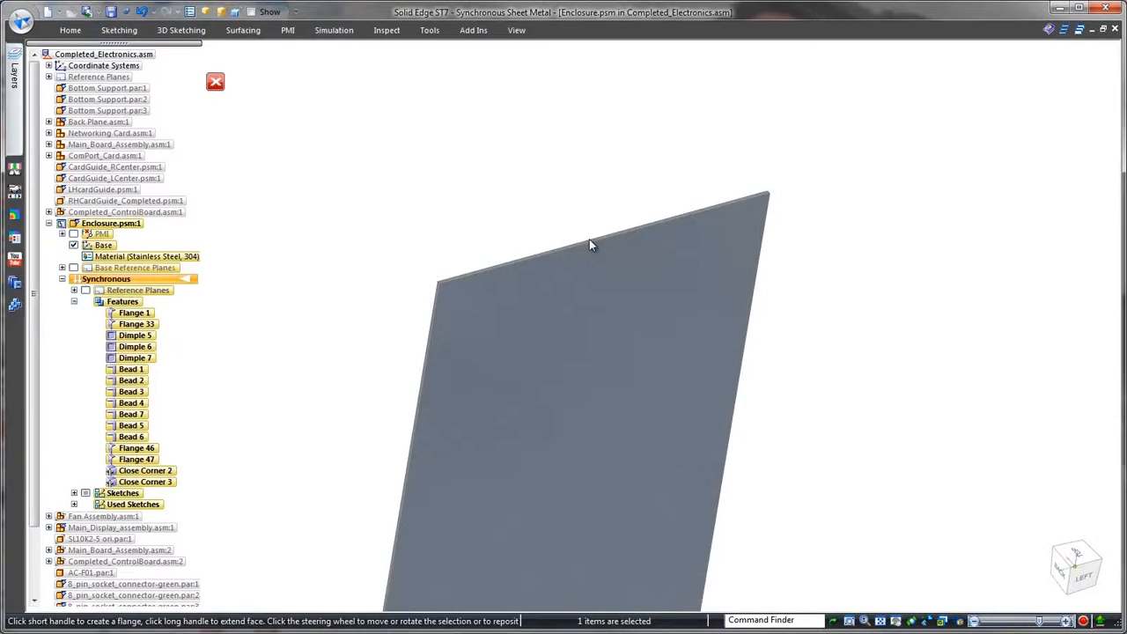
{"action": "left_click", "coordinate": [590, 243]}
{"action": "left_click", "coordinate": [594, 231]}
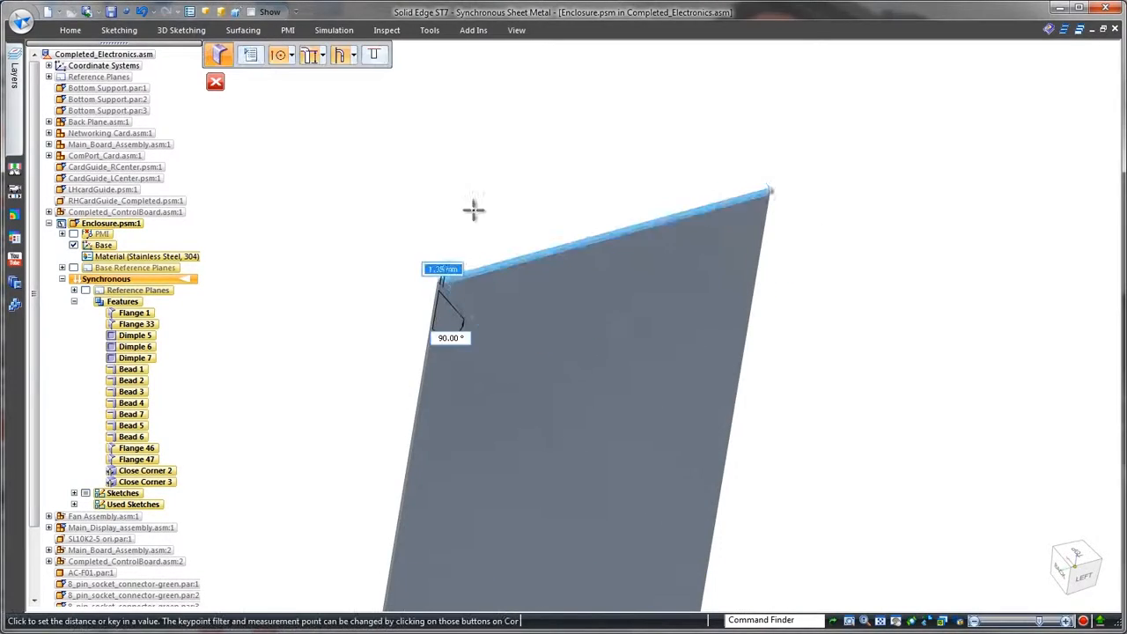
{"action": "left_click", "coordinate": [354, 59]}
{"action": "left_click", "coordinate": [369, 75]}
{"action": "left_click", "coordinate": [377, 56]}
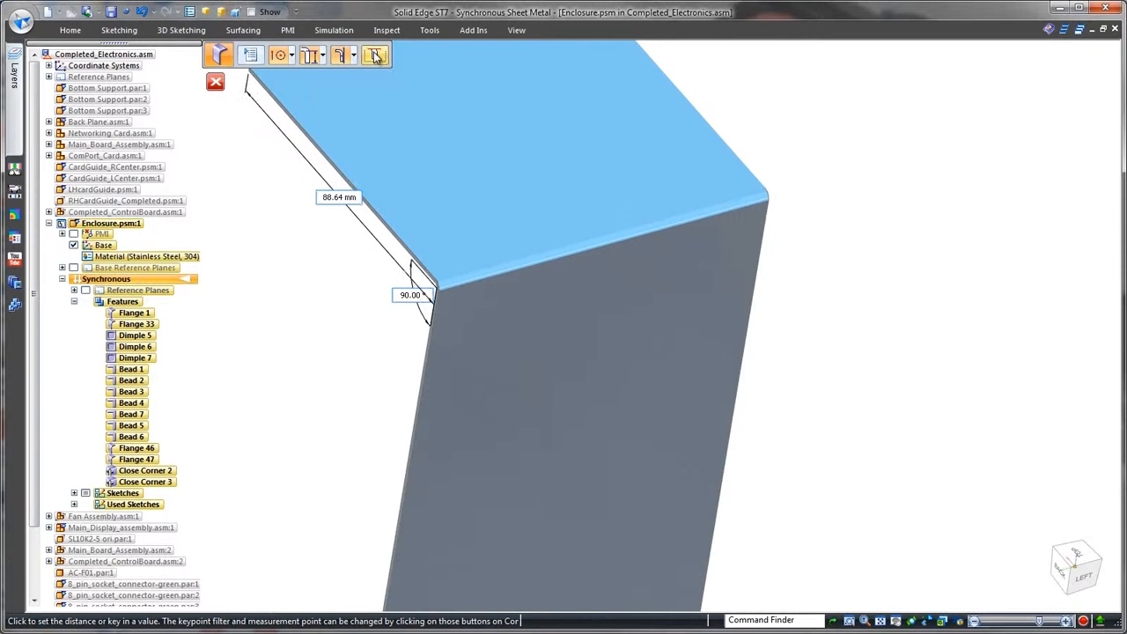
{"action": "key", "text": "Return"}
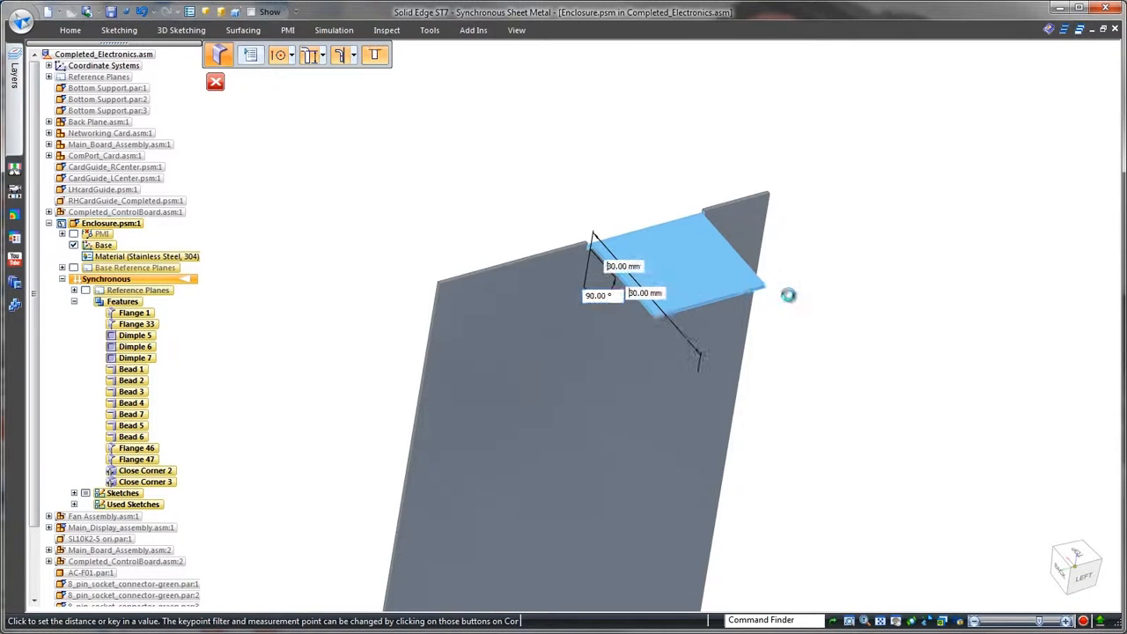
- Dimension the partial flange's width along the wall edge and set it to 30 mm
{"action": "scroll", "coordinate": [843, 269], "scroll_direction": "up", "scroll_amount": 3}
{"action": "right_click_drag", "start_coordinate": [899, 263], "coordinate": [872, 236]}
{"action": "left_click", "coordinate": [862, 261]}
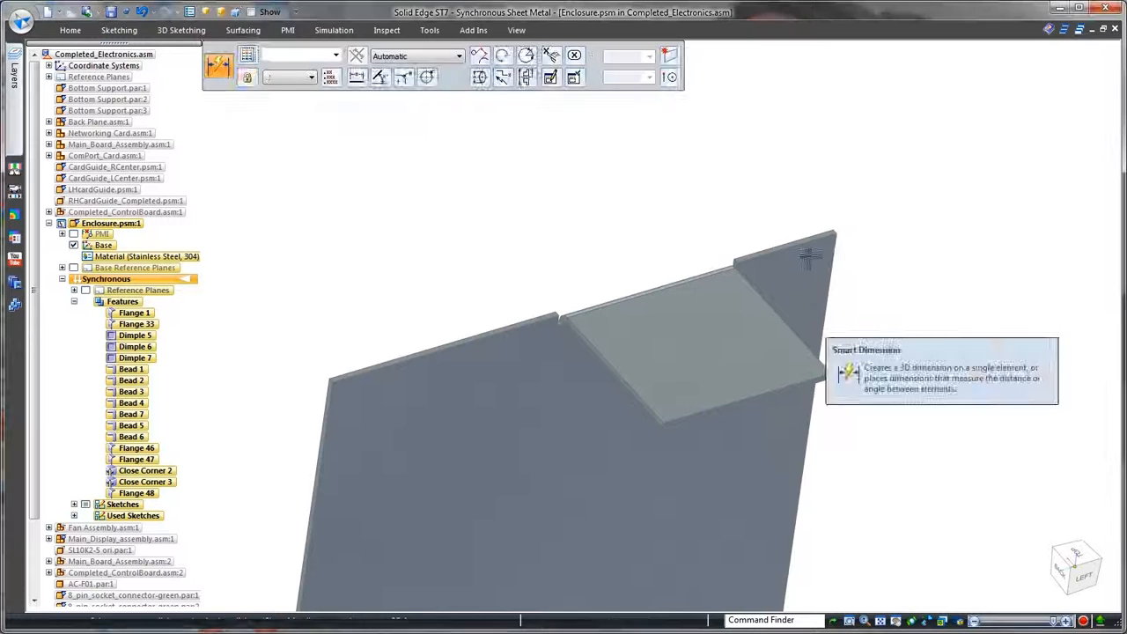
{"action": "left_click", "coordinate": [651, 292]}
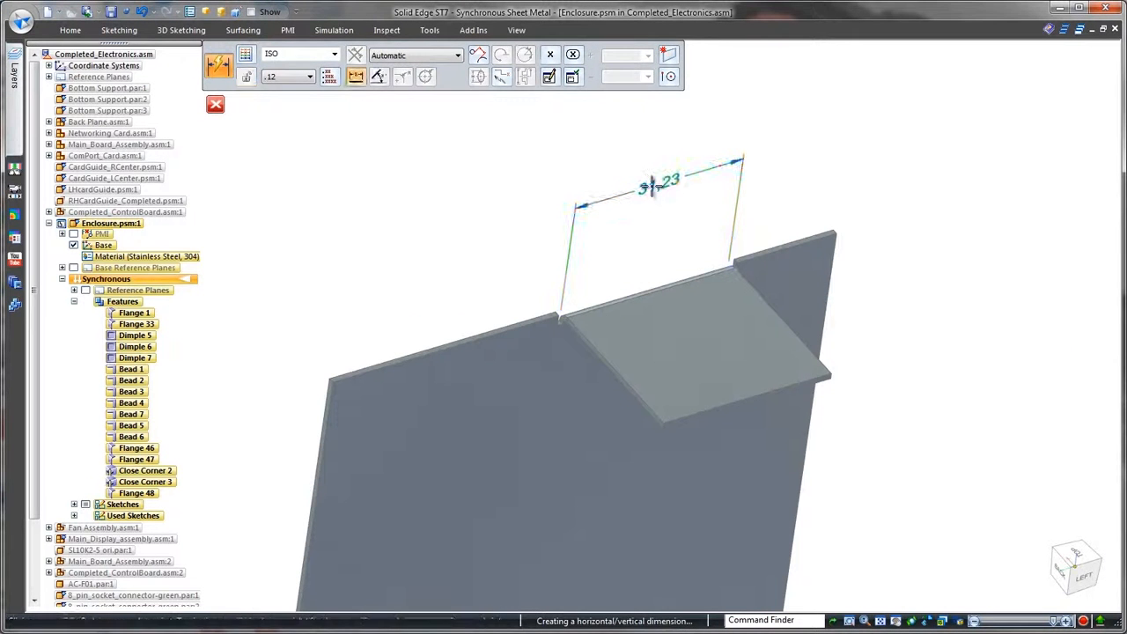
{"action": "left_click", "coordinate": [652, 185]}
{"action": "type", "text": "3"}
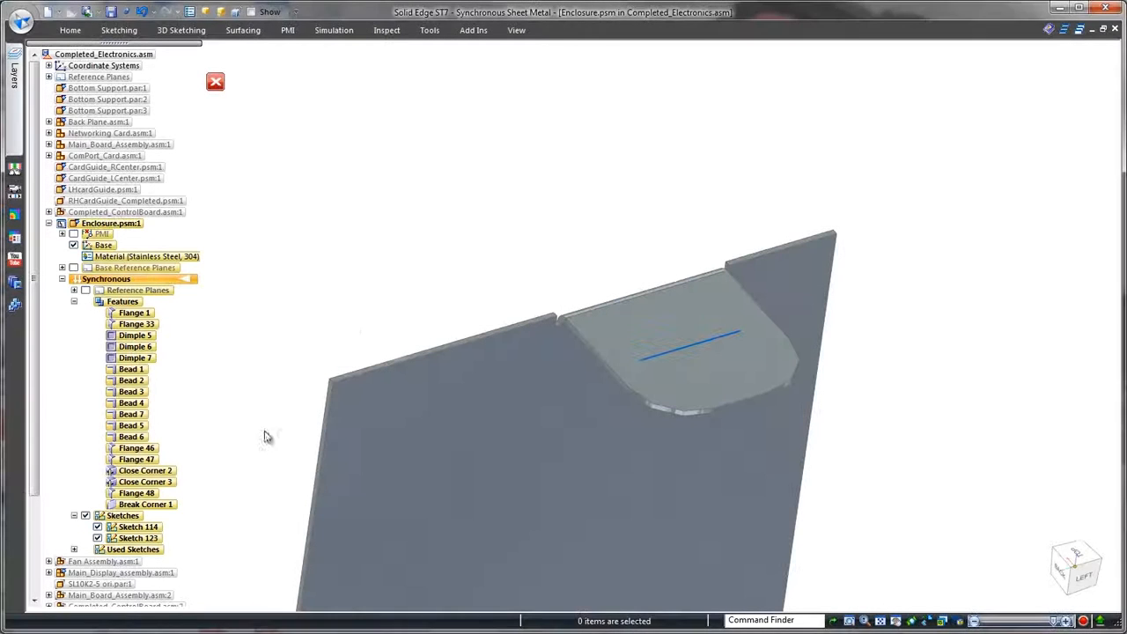
- Cut a slot through the flange tab along the sketched line
{"action": "right_click", "coordinate": [429, 211]}
{"action": "left_click", "coordinate": [451, 188]}
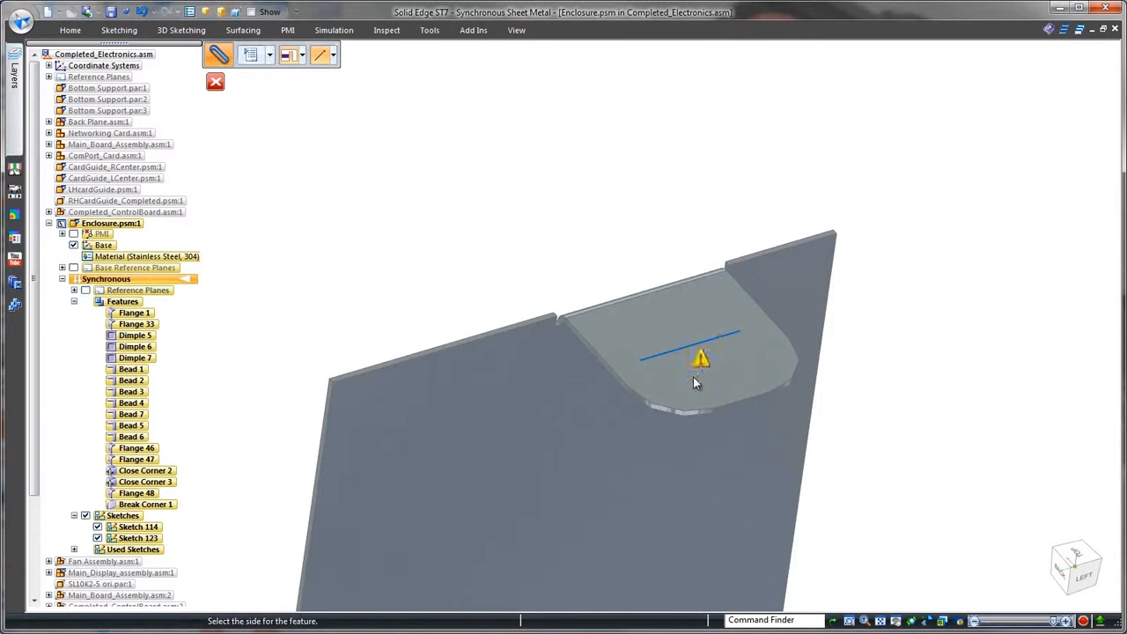
{"action": "left_click", "coordinate": [691, 399]}
{"action": "right_click", "coordinate": [693, 399]}
- Place a hole at the middle of the slot in the flange tab
{"action": "right_click", "coordinate": [417, 160]}
{"action": "left_click", "coordinate": [458, 115]}
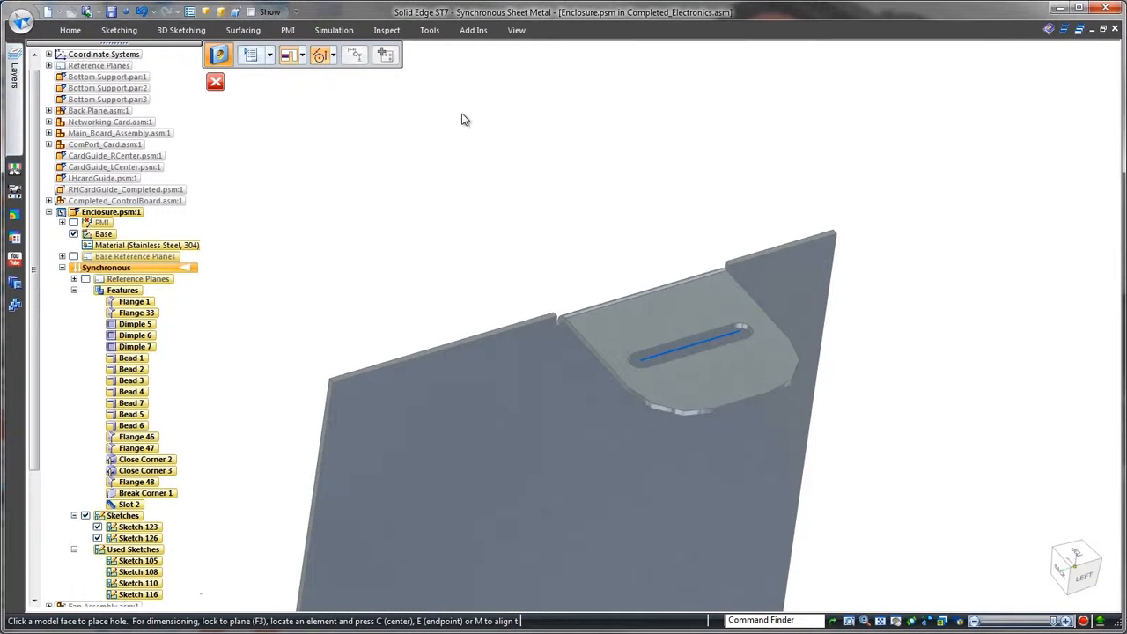
{"action": "key", "text": "F3"}
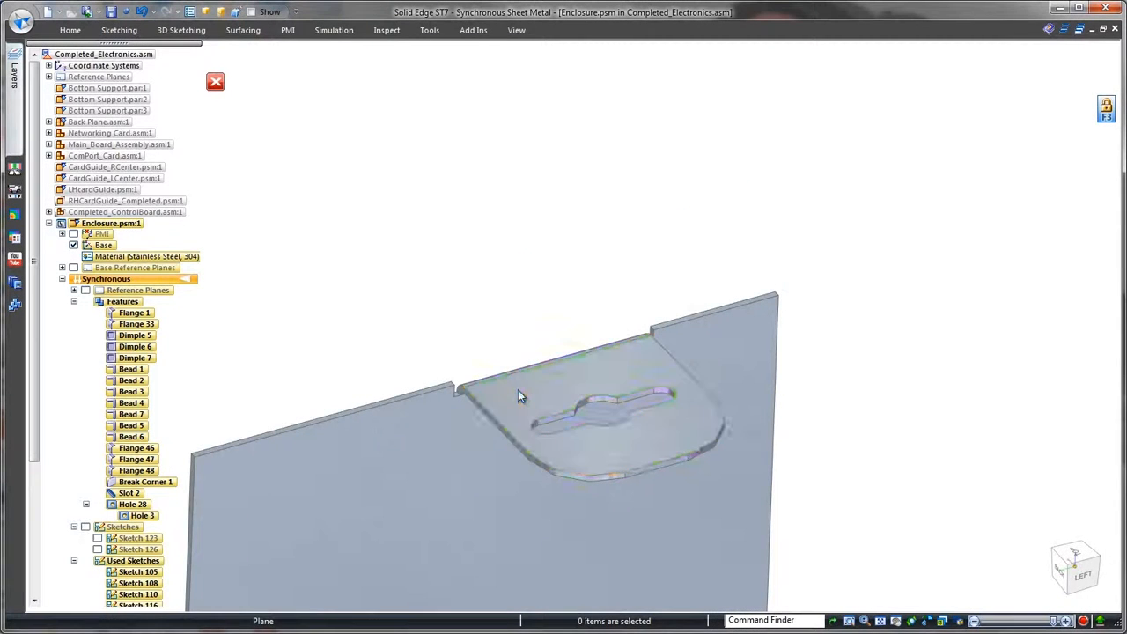
- Try to move the flange tab's face downward from the wall's upper edge
{"action": "left_click", "coordinate": [518, 389]}
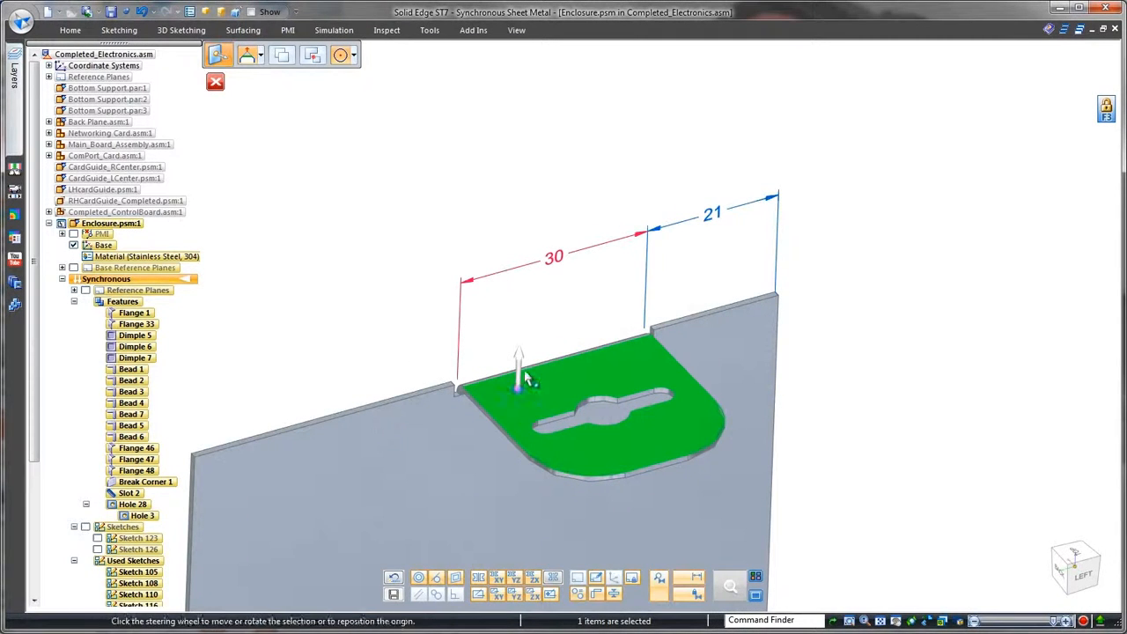
{"action": "left_click", "coordinate": [522, 360]}
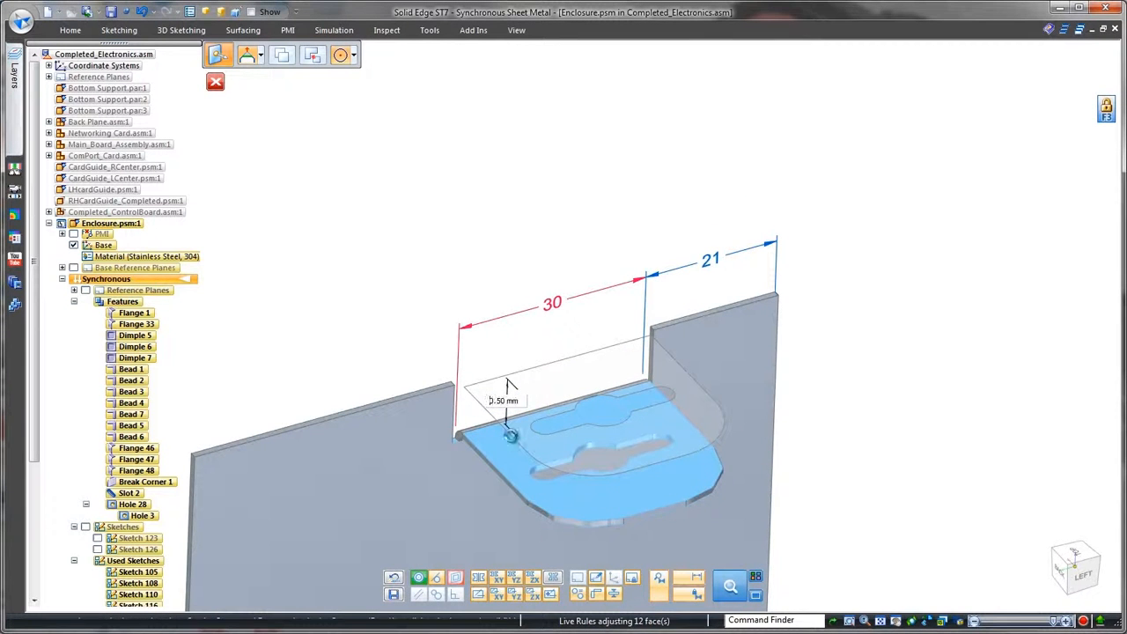
{"action": "left_click", "coordinate": [511, 436]}
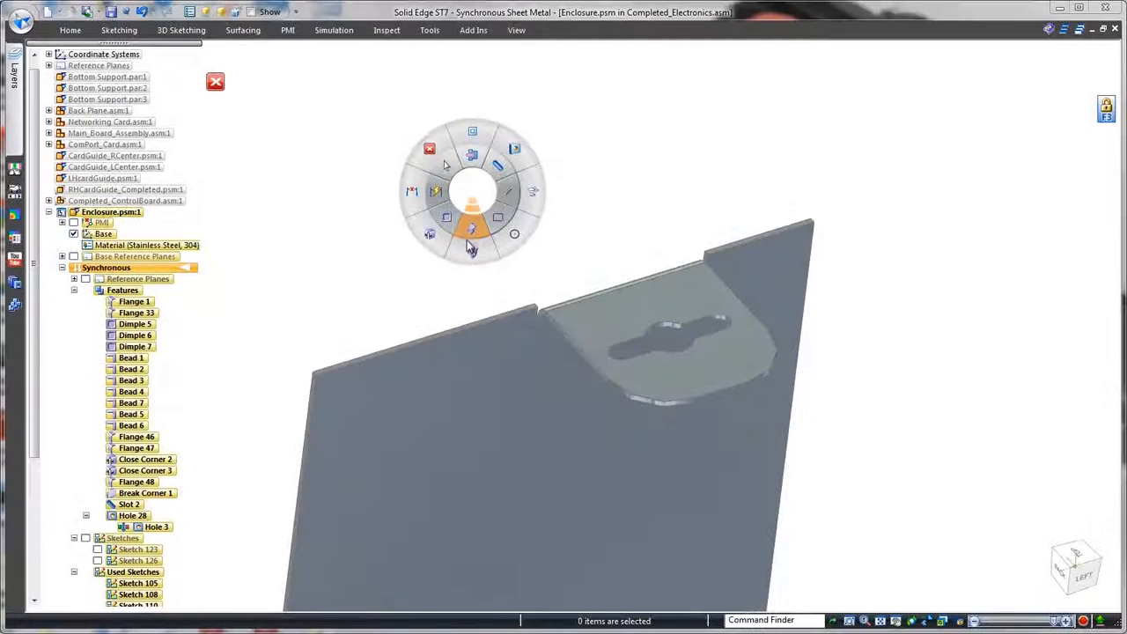
- Add two gussets along the flange tab's bend using the Fit pattern option
{"action": "left_click", "coordinate": [472, 254]}
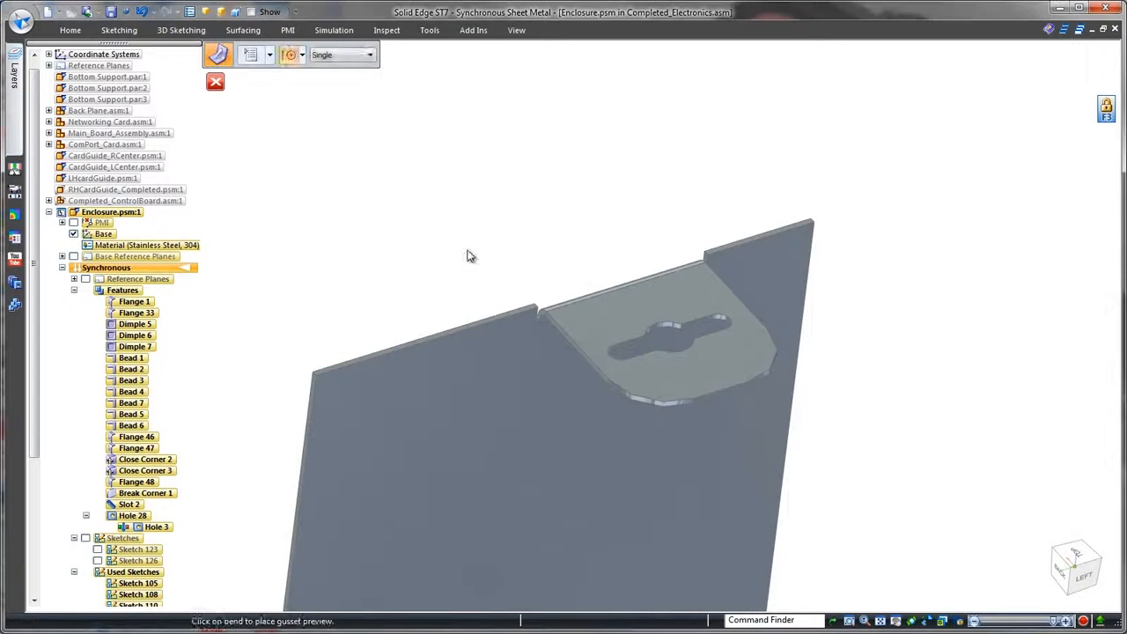
{"action": "left_click", "coordinate": [372, 55]}
{"action": "left_click", "coordinate": [326, 76]}
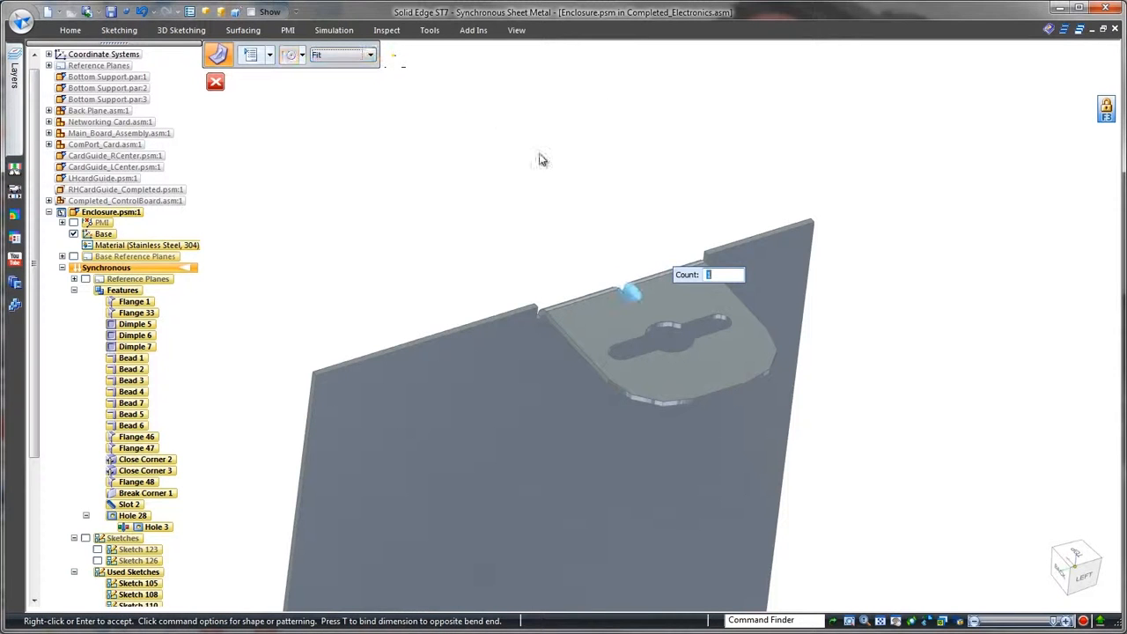
{"action": "key", "text": "Return"}
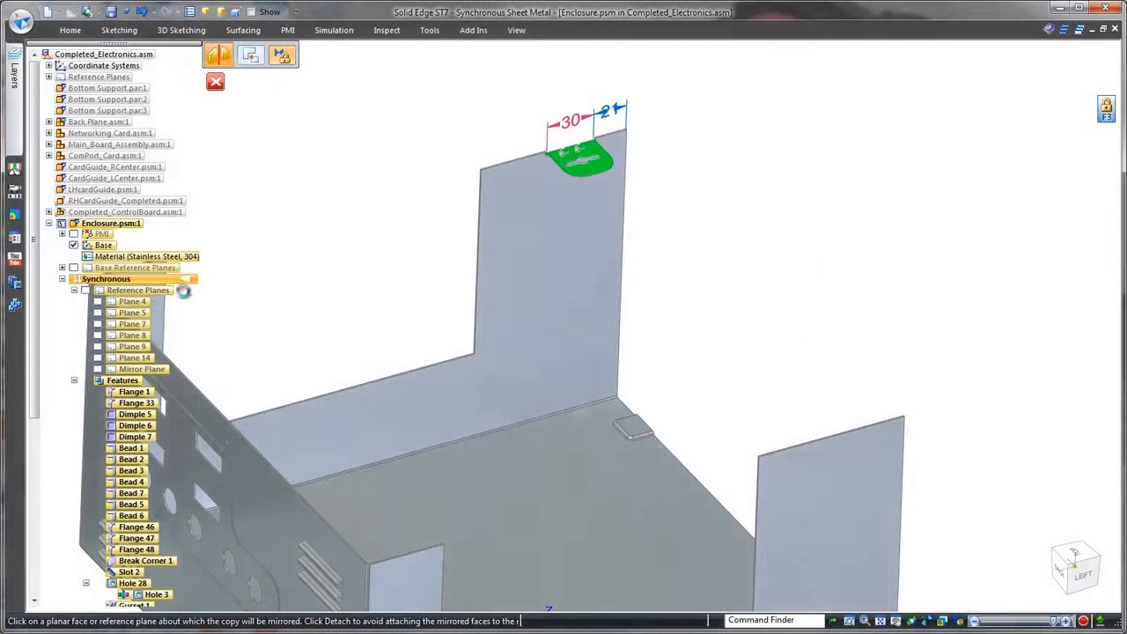
- Mirror the flange tab with its slot, hole and gussets onto the opposite wall, and return to the assembly
{"action": "left_click", "coordinate": [297, 294]}
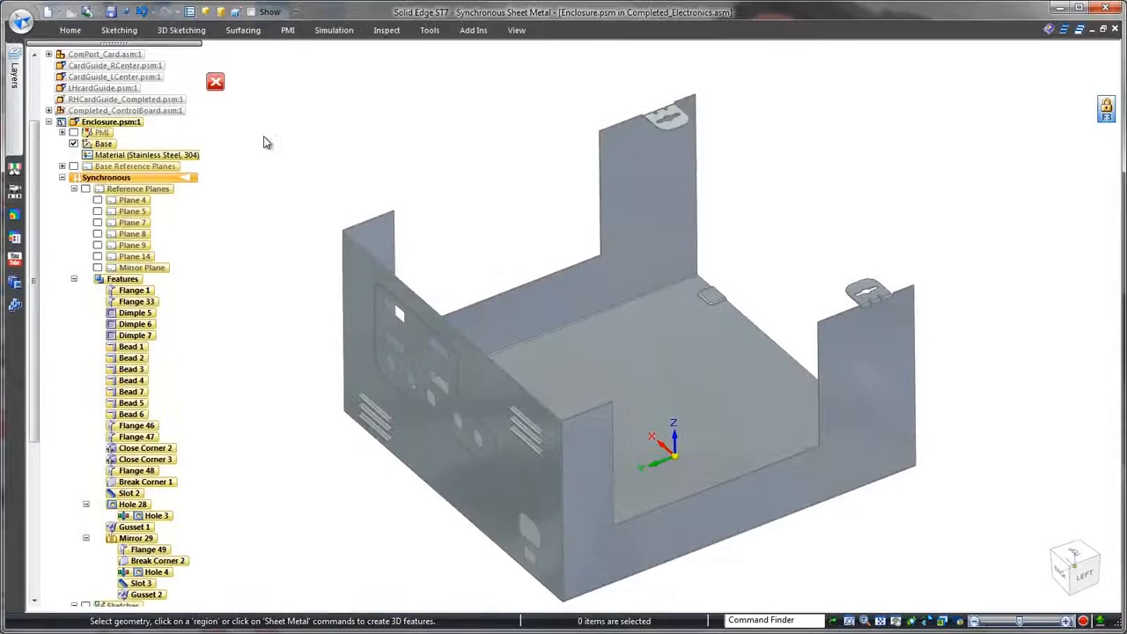
{"action": "left_click", "coordinate": [215, 83]}
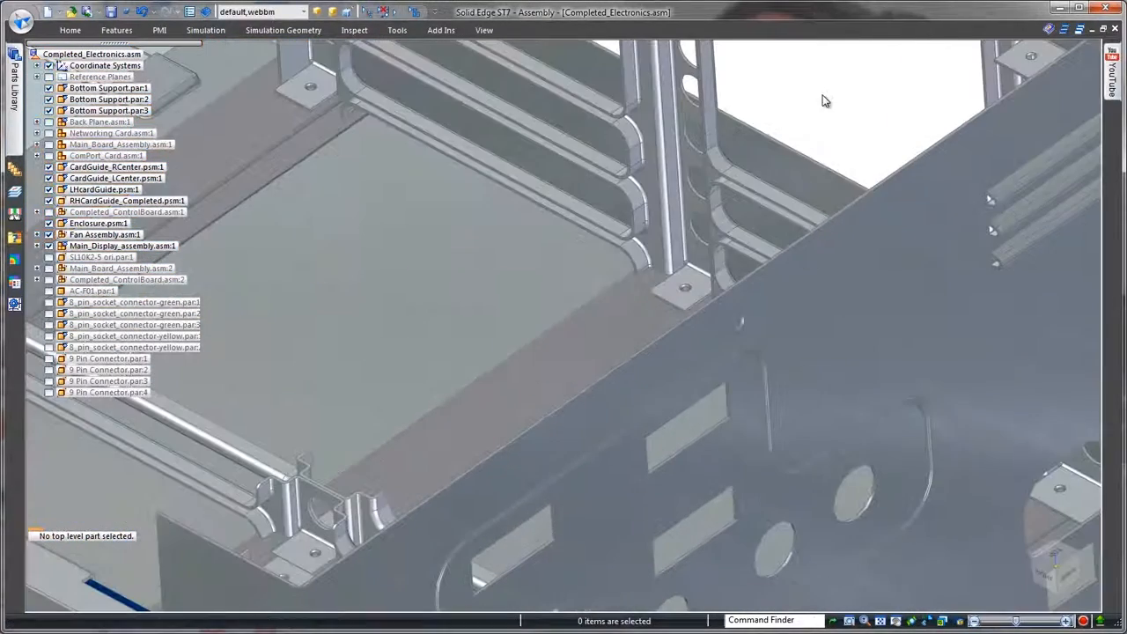
- Start a new in-place ISO Sheet Metal part with its origin set by graphic input and Stainless Steel, 304 as material
{"action": "right_click_drag", "start_coordinate": [824, 101], "coordinate": [819, 58]}
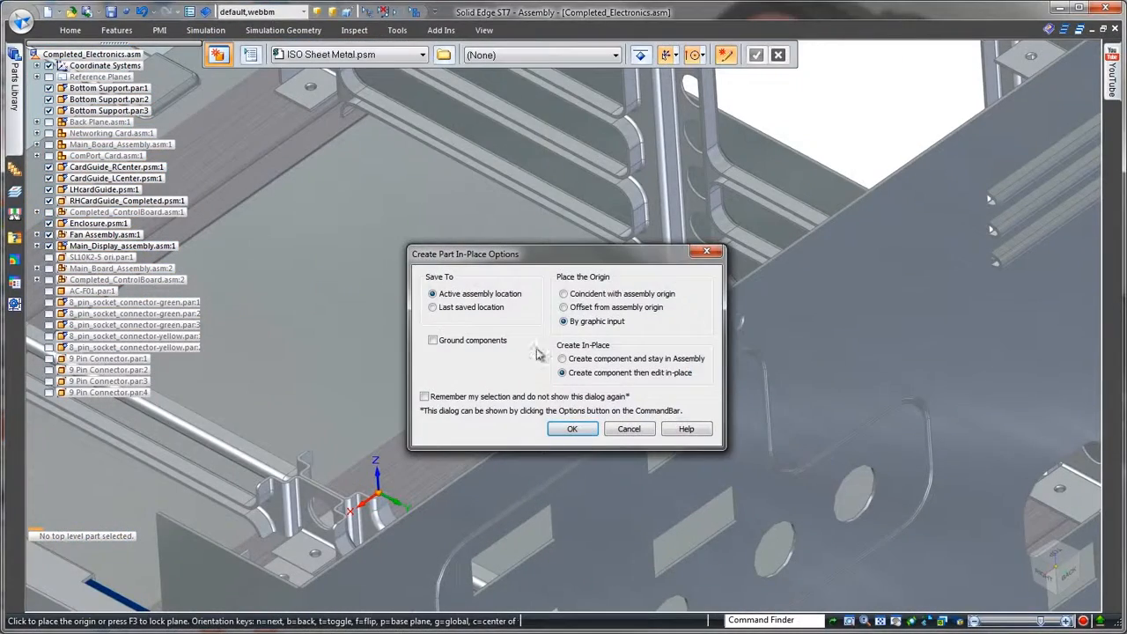
{"action": "left_click", "coordinate": [568, 429]}
{"action": "left_click", "coordinate": [599, 55]}
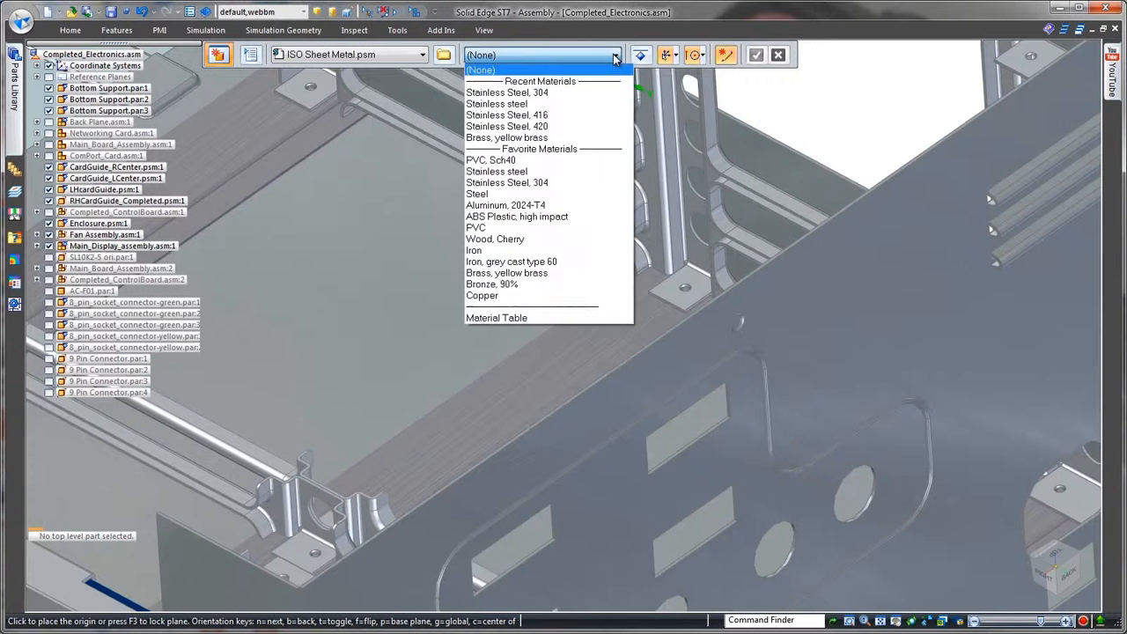
{"action": "left_click", "coordinate": [584, 94]}
- Place the new part's origin on the enclosure's upper back edge and save the part as Lid
{"action": "left_click", "coordinate": [703, 56]}
{"action": "left_click", "coordinate": [723, 159]}
{"action": "left_click", "coordinate": [736, 284]}
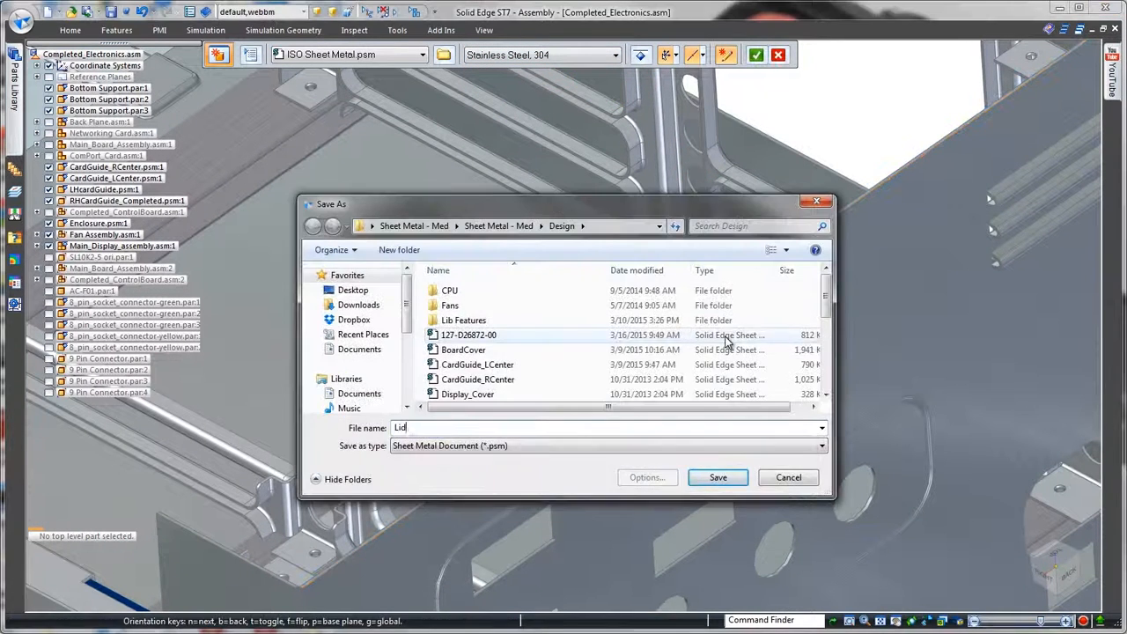
{"action": "left_click", "coordinate": [719, 478]}
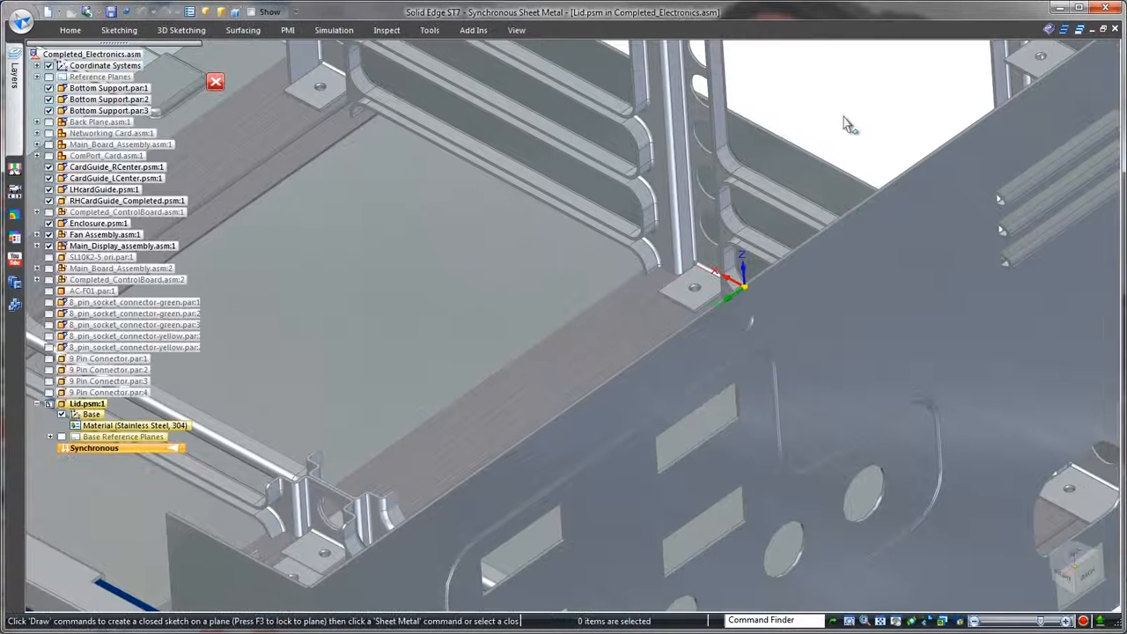
- Sketch a rectangle across the enclosure's open top, from the lid origin to the diagonally opposite corner by the display housing
{"action": "right_click", "coordinate": [845, 123]}
{"action": "left_click", "coordinate": [868, 141]}
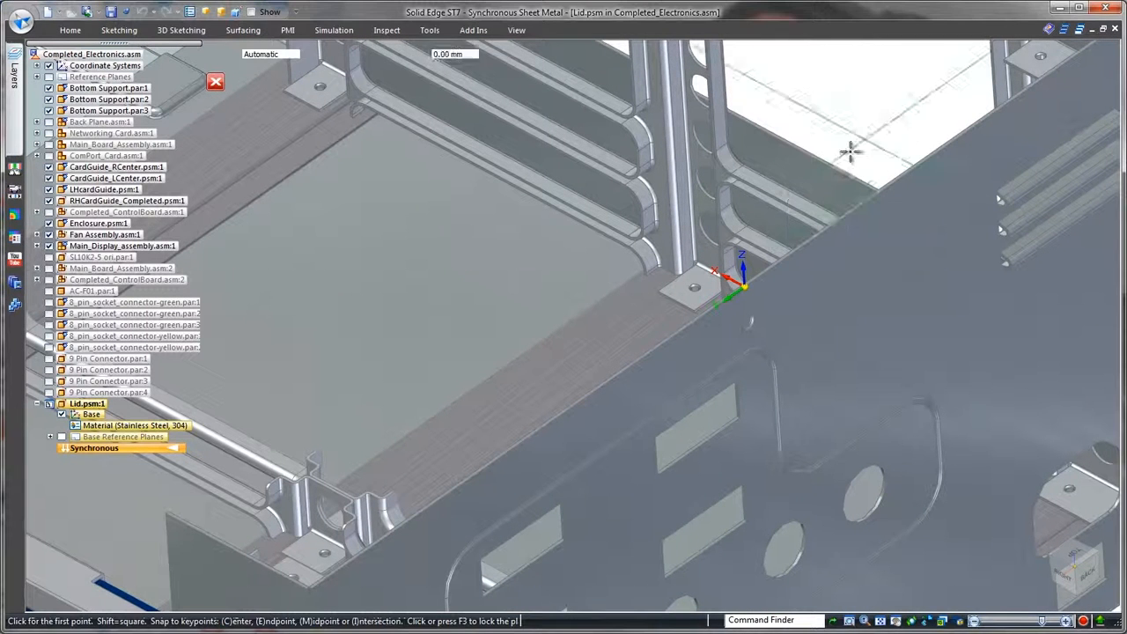
{"action": "left_click", "coordinate": [709, 275]}
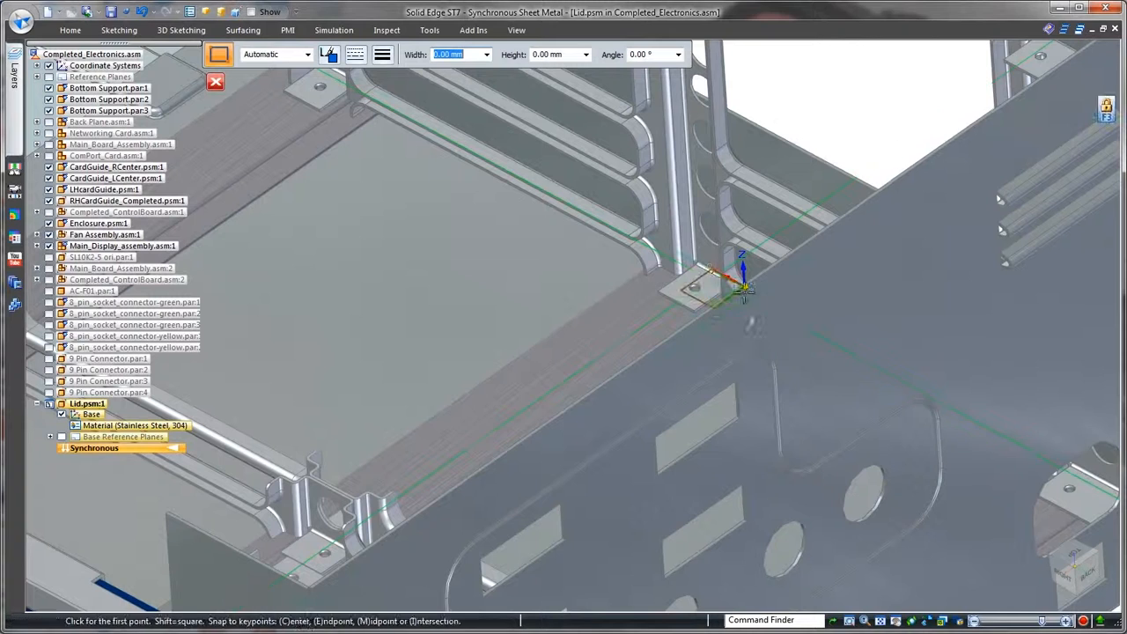
{"action": "left_click", "coordinate": [745, 287]}
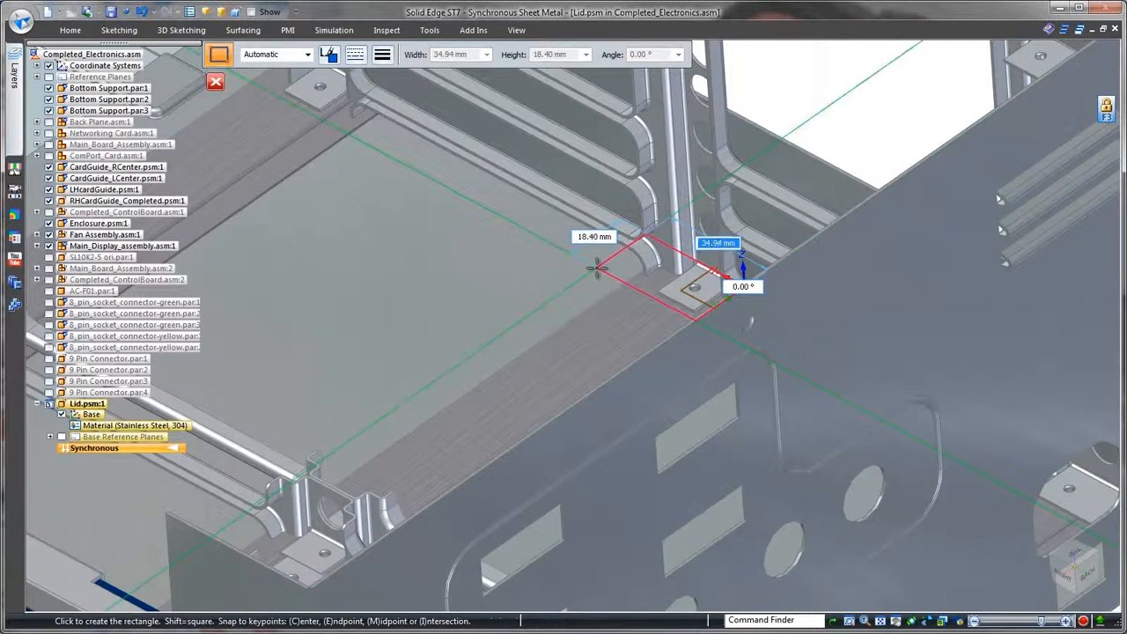
{"action": "scroll", "coordinate": [599, 270], "scroll_direction": "up", "scroll_amount": 5}
{"action": "scroll", "coordinate": [597, 267], "scroll_direction": "down", "scroll_amount": 2}
{"action": "scroll", "coordinate": [376, 364], "scroll_direction": "up", "scroll_amount": 3}
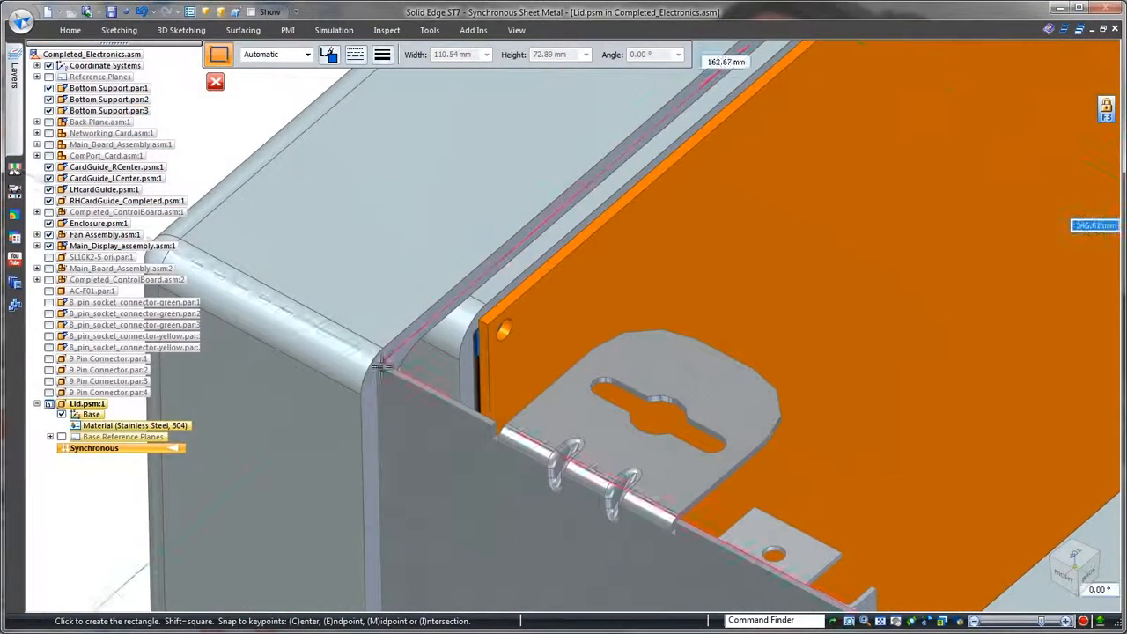
{"action": "left_click", "coordinate": [376, 364]}
{"action": "key", "text": "Escape"}
- Create the lid's base tab from the sketched rectangle with a thickness of 2 mm
{"action": "left_click", "coordinate": [440, 380]}
{"action": "left_click", "coordinate": [440, 357]}
{"action": "type", "text": "2"}
{"action": "key", "text": "Return"}
{"action": "right_click", "coordinate": [448, 326]}
- Add a downward side flange along the lid tab's side edge
{"action": "scroll", "coordinate": [451, 330], "scroll_direction": "down", "scroll_amount": 5}
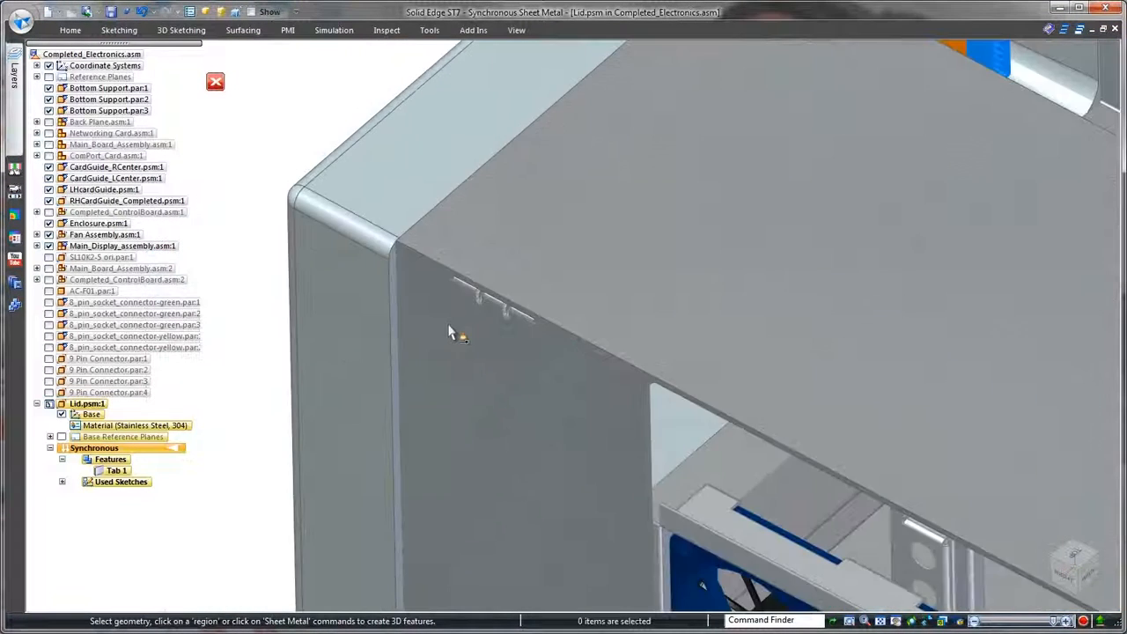
{"action": "left_click", "coordinate": [720, 346]}
{"action": "left_click", "coordinate": [721, 335]}
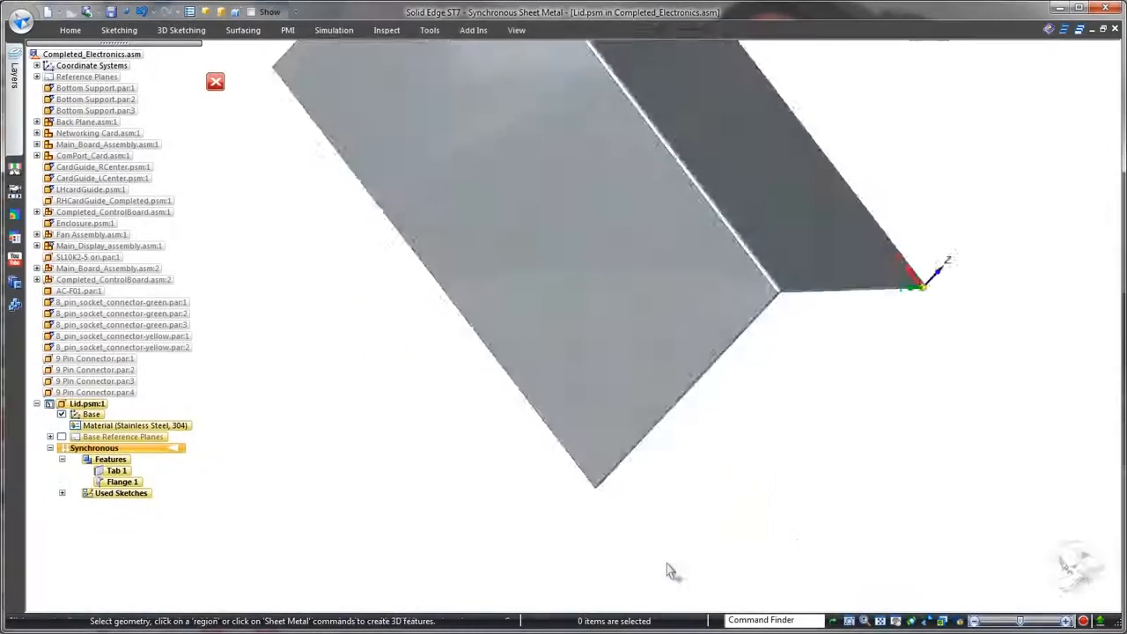
- Sketch an L-shaped two-line profile on the end plane, starting at the inner corner of the lid tab and side flange
{"action": "middle_click_drag", "start_coordinate": [666, 565], "coordinate": [339, 432]}
{"action": "scroll", "coordinate": [798, 526], "scroll_direction": "up", "scroll_amount": 4}
{"action": "right_click", "coordinate": [302, 343]}
{"action": "left_click", "coordinate": [334, 344]}
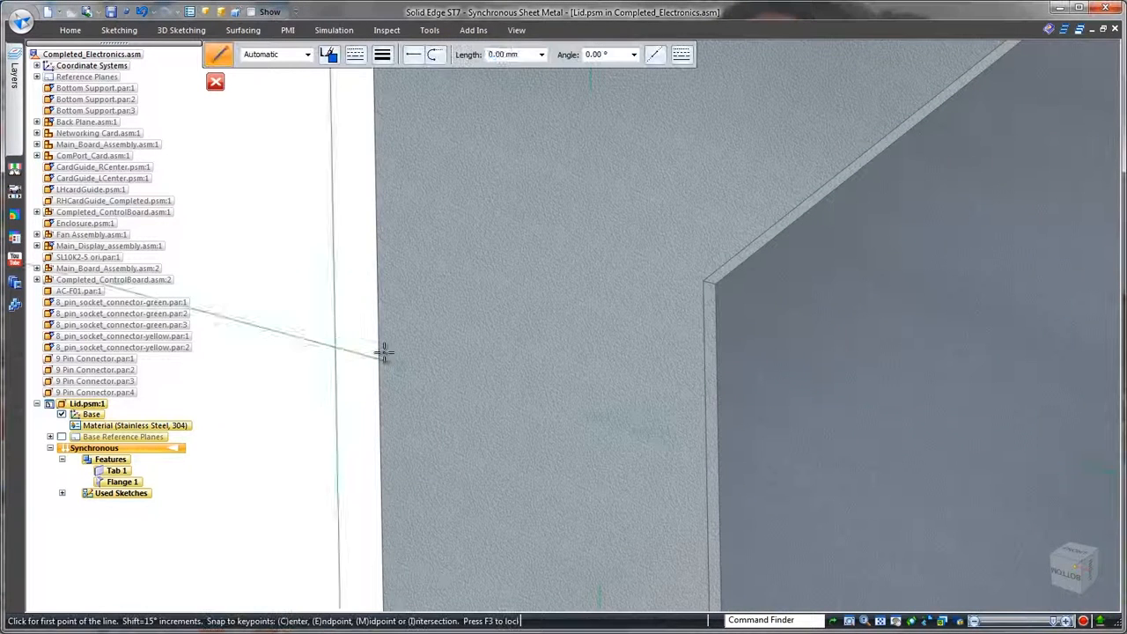
{"action": "key", "text": "F3"}
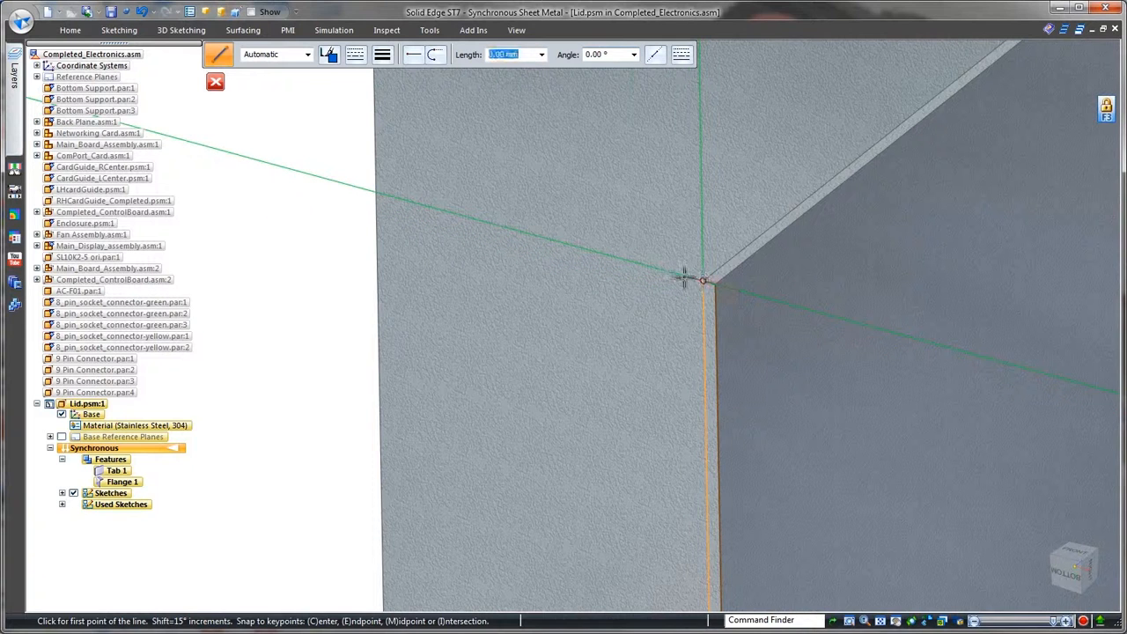
{"action": "left_click", "coordinate": [702, 281]}
{"action": "left_click", "coordinate": [631, 258]}
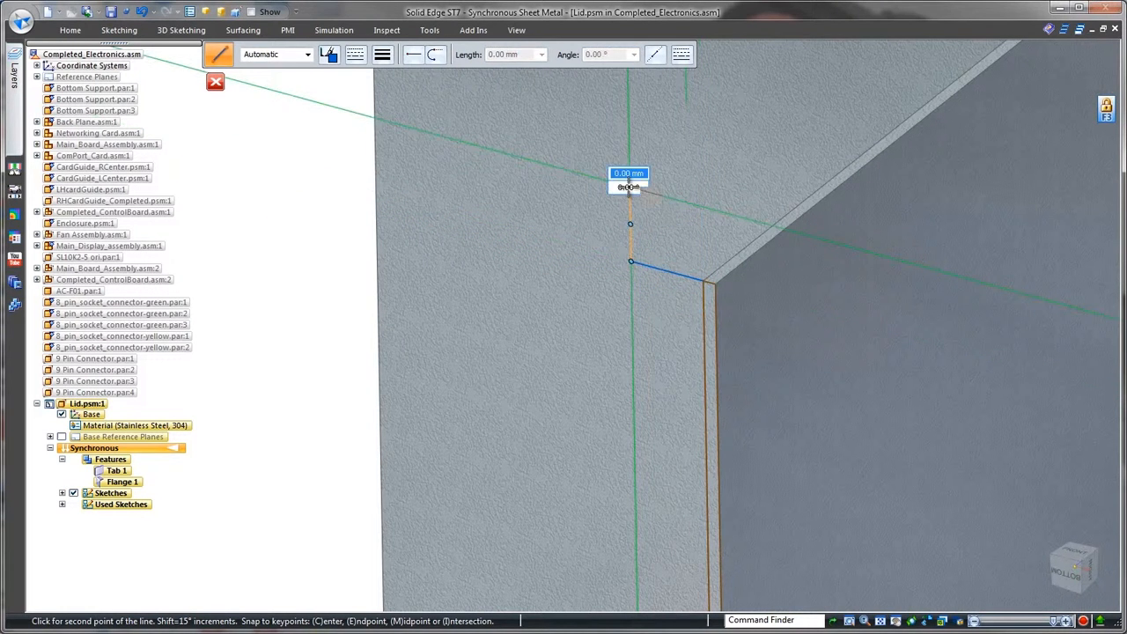
{"action": "left_click", "coordinate": [629, 188]}
{"action": "key", "text": "Escape"}
- Create a contour flange from the L-shaped profile along the lid's edges and adjust its flange options
{"action": "right_click", "coordinate": [322, 271]}
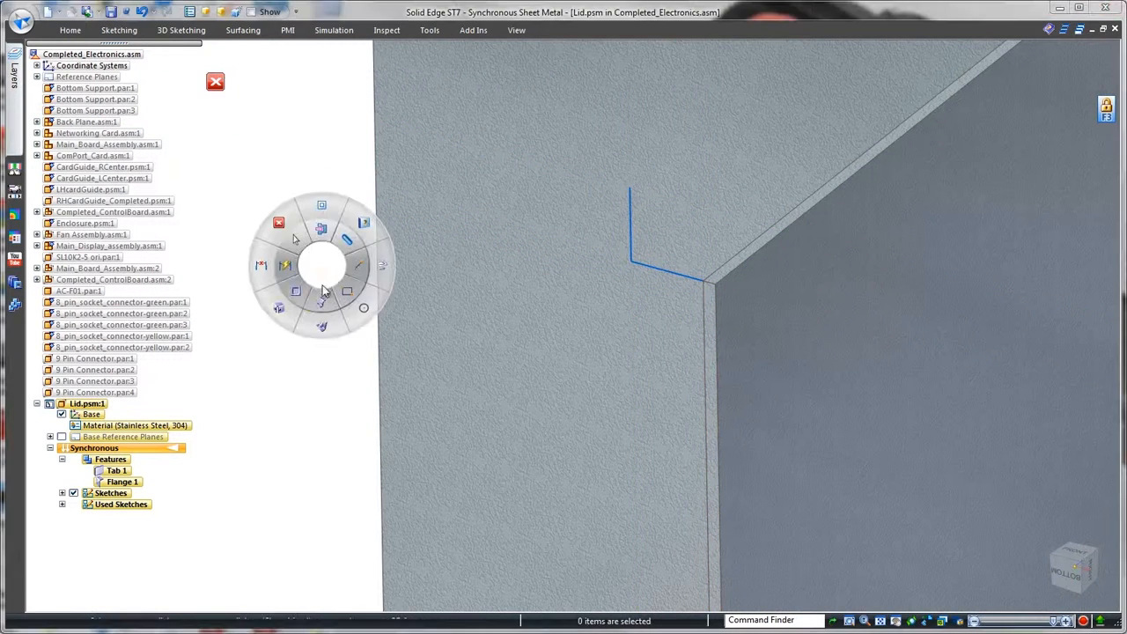
{"action": "left_click", "coordinate": [323, 302]}
{"action": "left_click", "coordinate": [684, 282]}
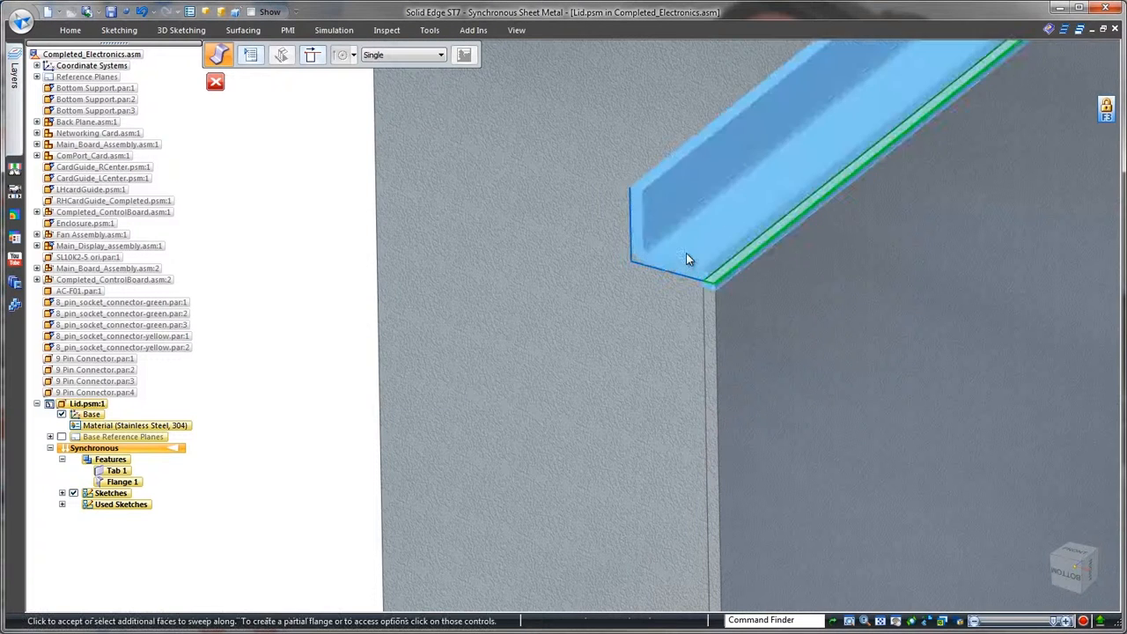
{"action": "scroll", "coordinate": [687, 256], "scroll_direction": "down", "scroll_amount": 5}
{"action": "middle_click_drag", "start_coordinate": [846, 226], "coordinate": [843, 204]}
{"action": "left_click", "coordinate": [252, 57]}
{"action": "left_click", "coordinate": [462, 252]}
{"action": "left_click", "coordinate": [584, 387]}
{"action": "left_click", "coordinate": [520, 410]}
{"action": "left_click", "coordinate": [521, 459]}
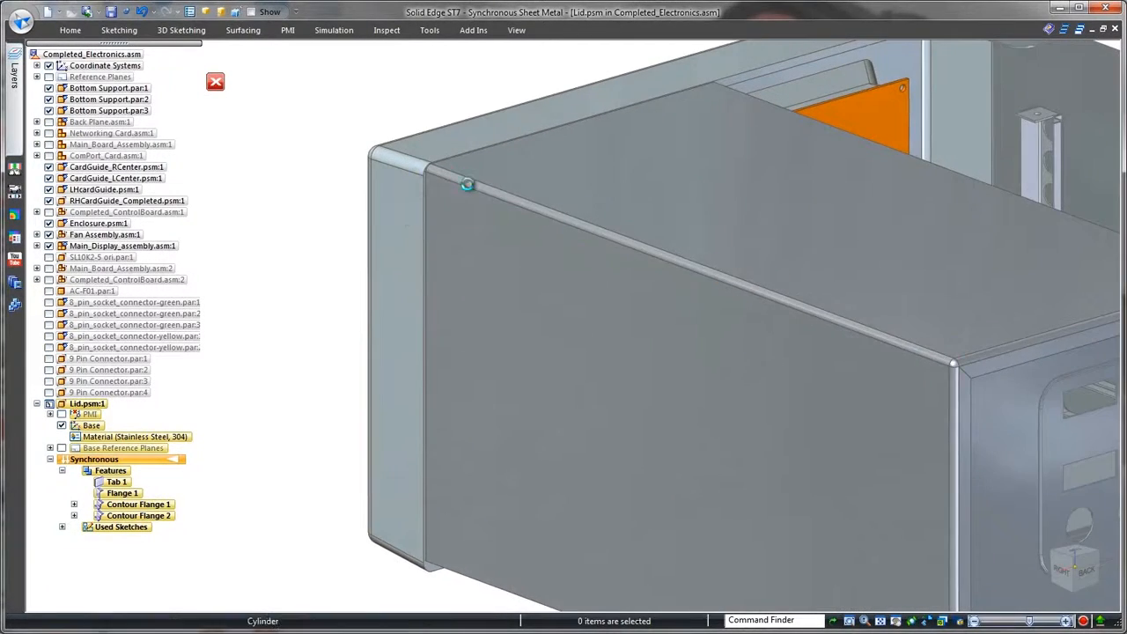
- Set the radius of the bend between the lid's top and side flange to 3 mm
{"action": "left_click", "coordinate": [467, 184]}
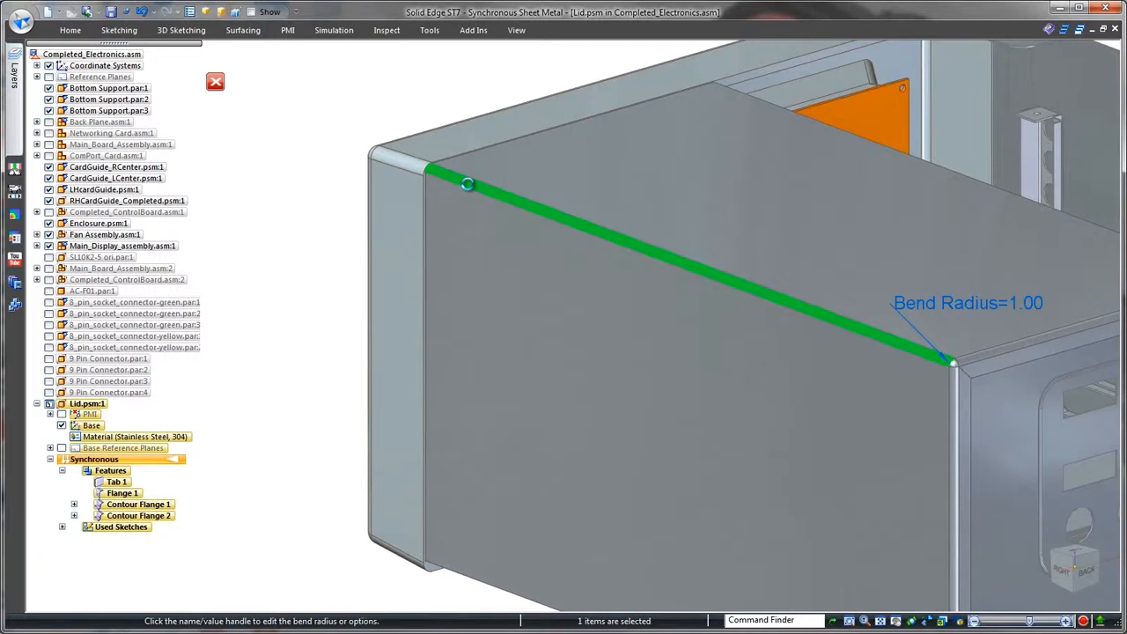
{"action": "left_click", "coordinate": [1015, 304]}
{"action": "type", "text": "3"}
{"action": "key", "text": "Return"}
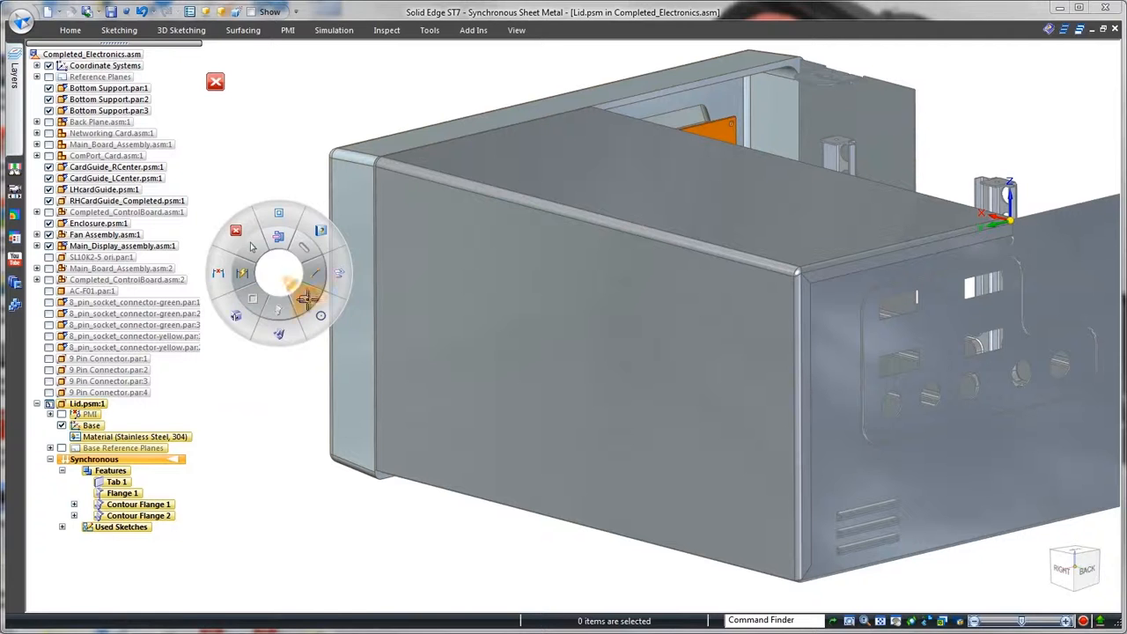
- Sketch a large rectangle on the outer face of the lid's side flange
{"action": "left_click", "coordinate": [304, 298]}
{"action": "left_click_drag", "start_coordinate": [440, 231], "coordinate": [744, 520]}
{"action": "key", "text": "Escape"}
- Place a small hole at the centre of the rectangle on the lid's side flange
{"action": "right_click", "coordinate": [278, 304]}
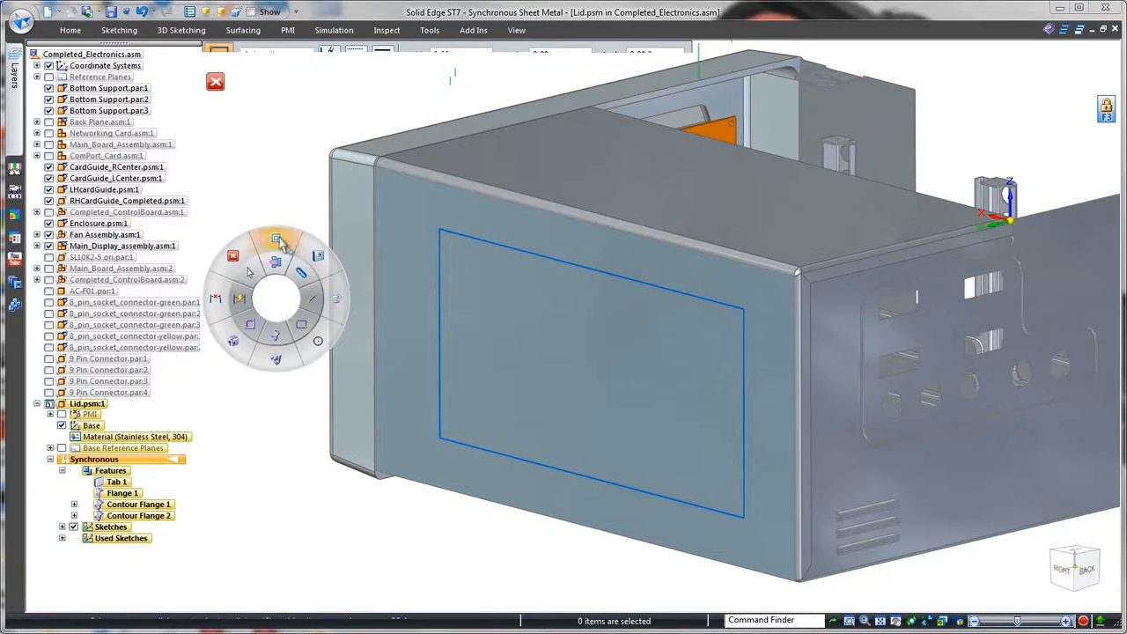
{"action": "left_click", "coordinate": [277, 241]}
{"action": "left_click", "coordinate": [592, 370]}
{"action": "left_click", "coordinate": [592, 370]}
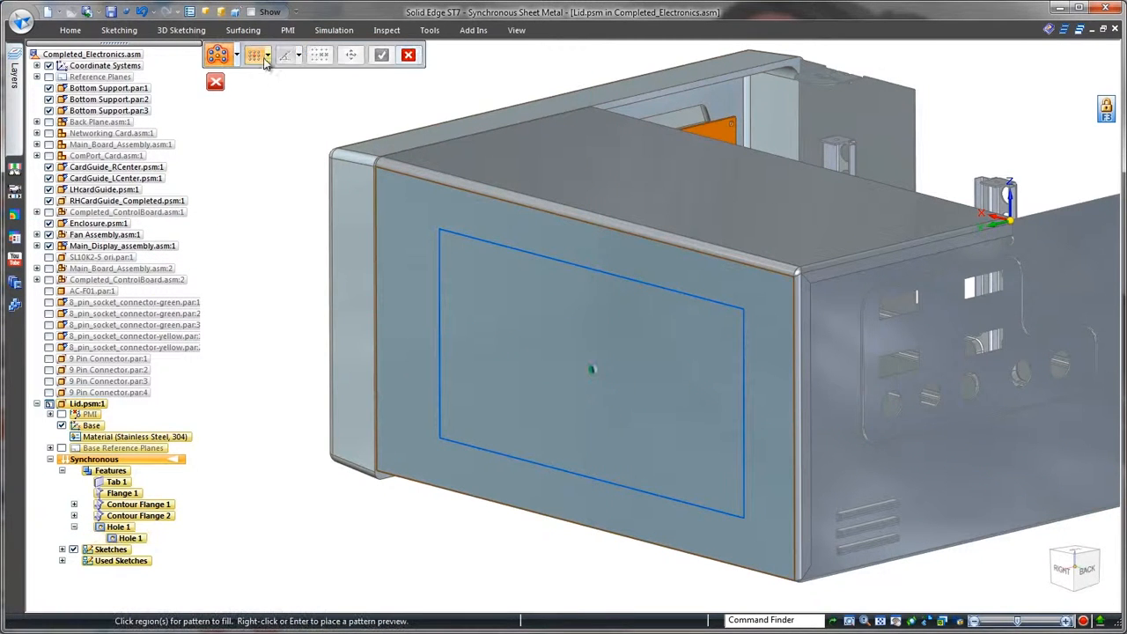
- Fill the sketched rectangle with a staggered pattern of the small hole
{"action": "left_click", "coordinate": [262, 93]}
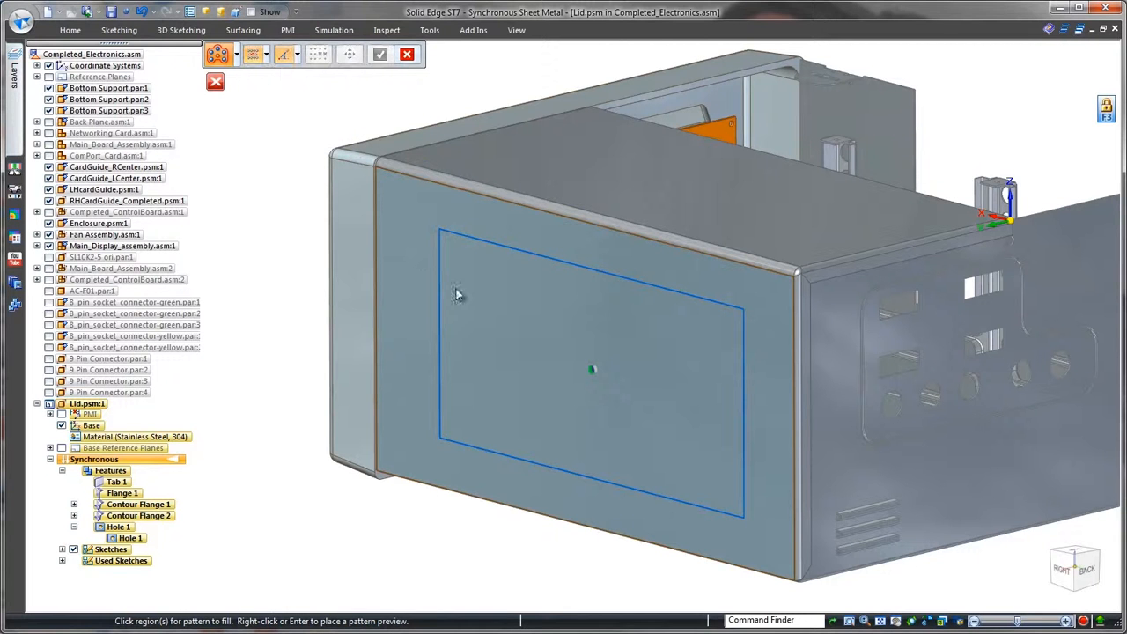
{"action": "left_click", "coordinate": [491, 292]}
{"action": "right_click", "coordinate": [277, 295]}
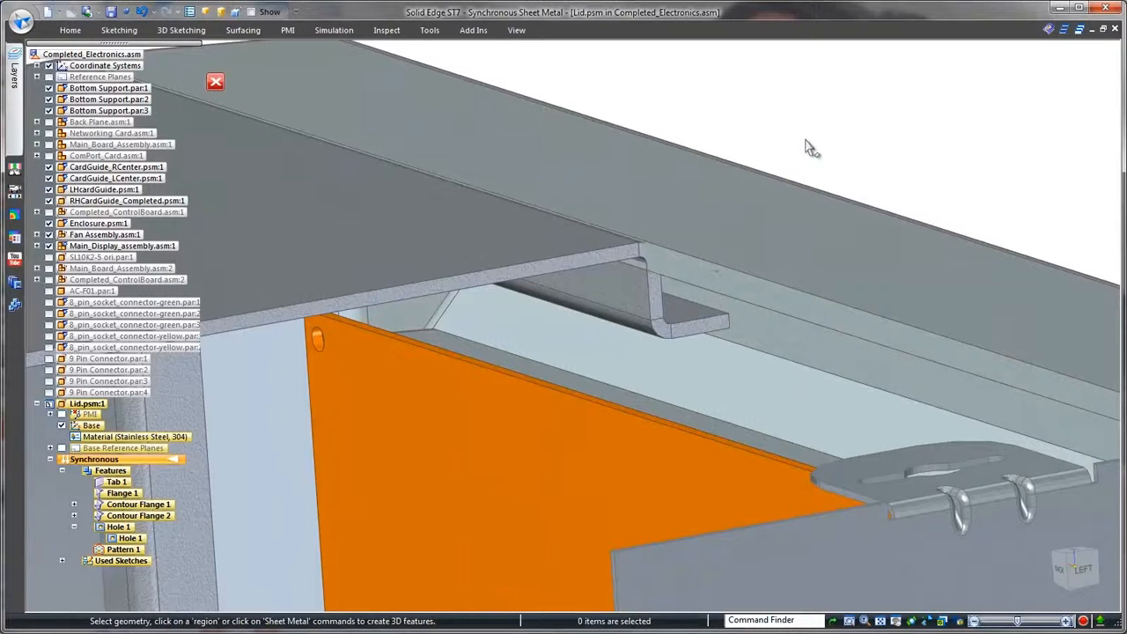
- Select the hidden planar face of the lid's folded lip near the enclosure's slotted mounting tab
{"action": "right_click", "coordinate": [664, 300]}
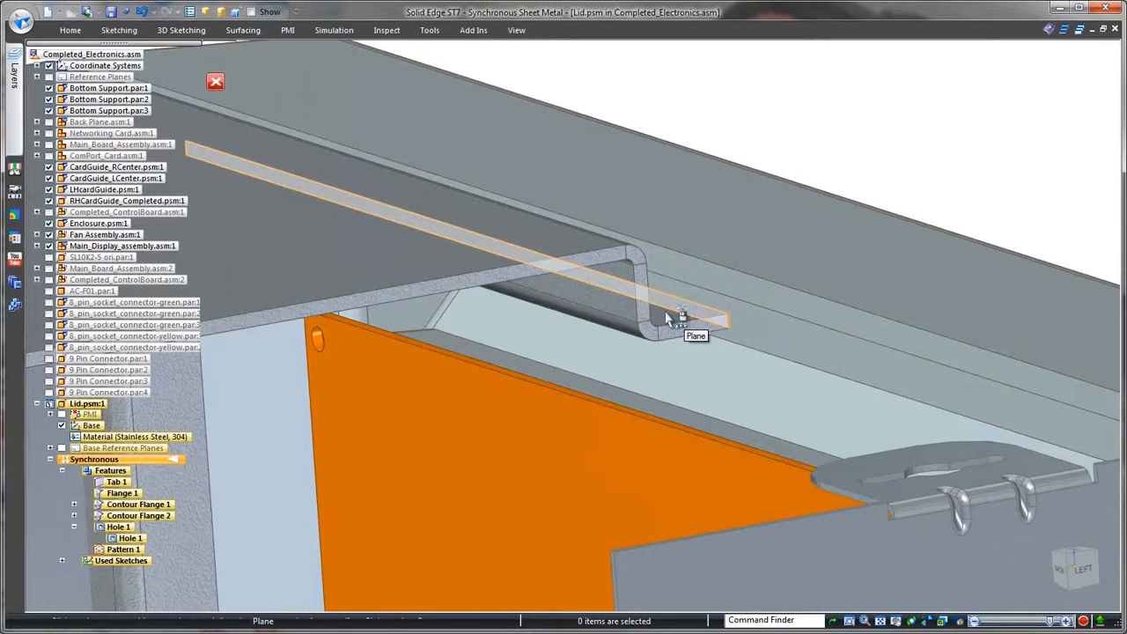
{"action": "right_click", "coordinate": [667, 315]}
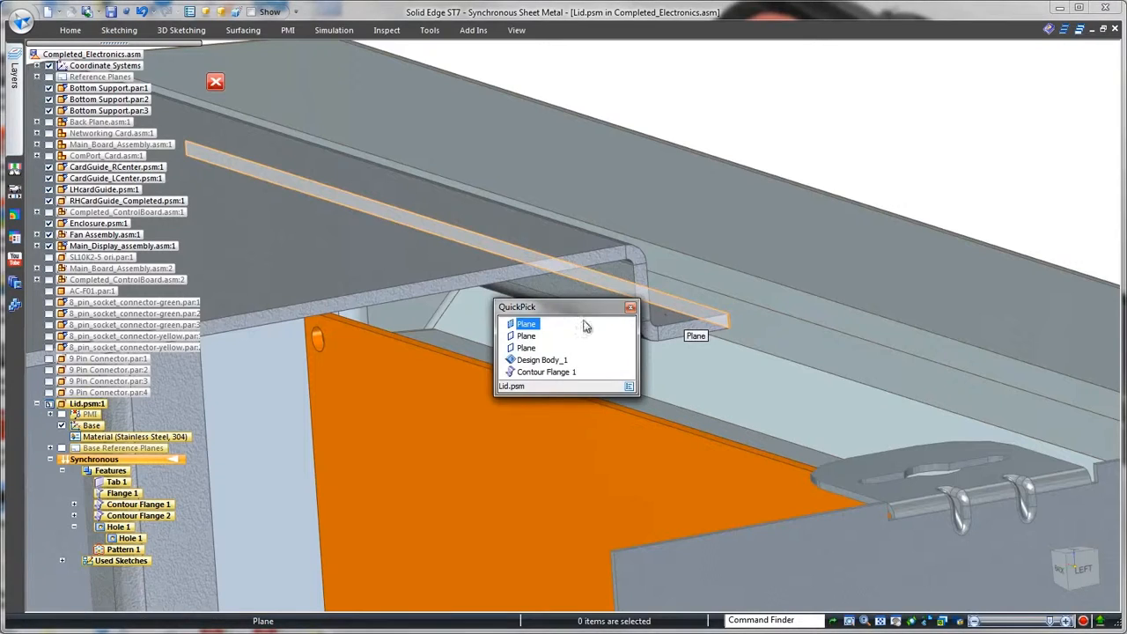
{"action": "left_click", "coordinate": [534, 335]}
{"action": "key", "text": "Escape"}
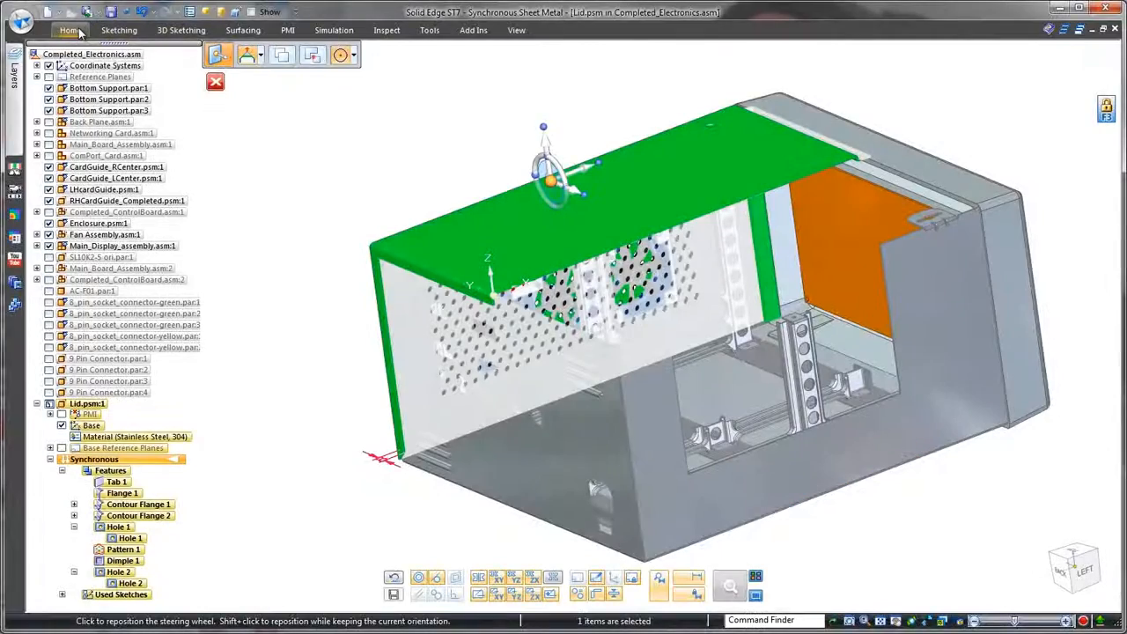
- Mirror the lid's side flange with its contour flanges and closed corners to the opposite side
{"action": "left_click", "coordinate": [70, 30]}
{"action": "left_click", "coordinate": [897, 77]}
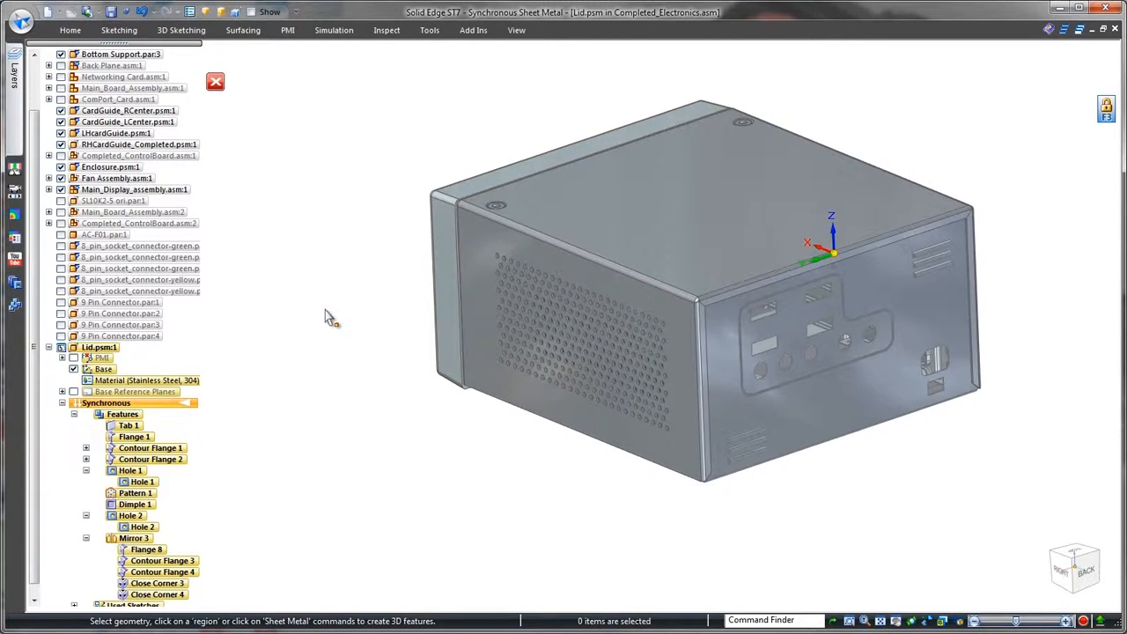
- Hide the other assembly components and open the lid's bend table, moving it clear of the model
{"action": "key", "text": "ctrl+shift+p"}
{"action": "left_click", "coordinate": [77, 32]}
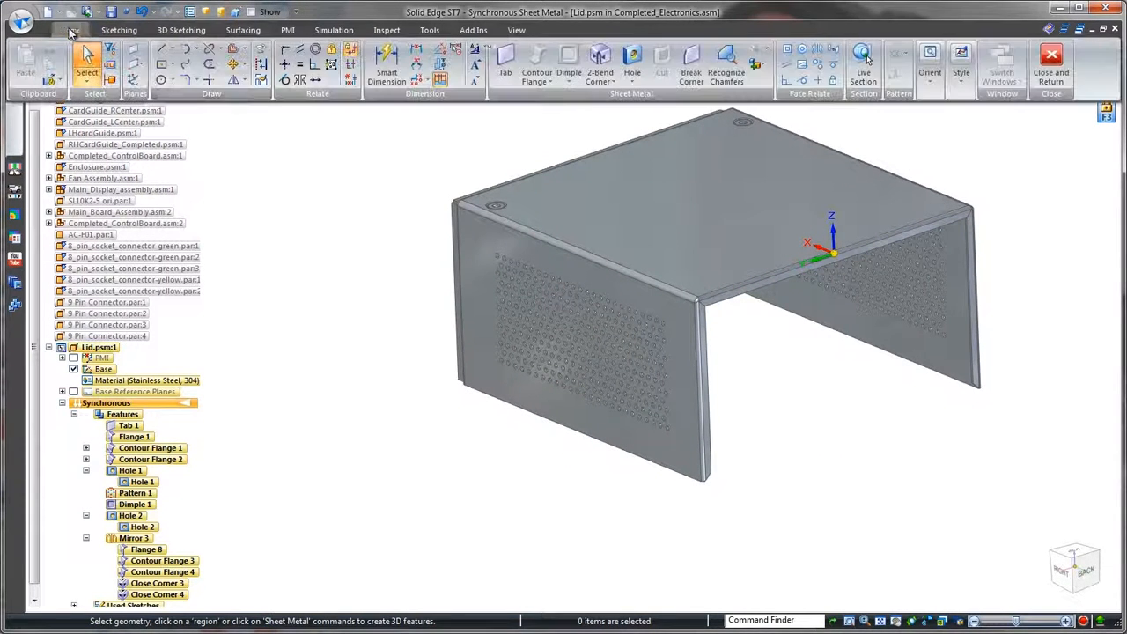
{"action": "left_click", "coordinate": [429, 30]}
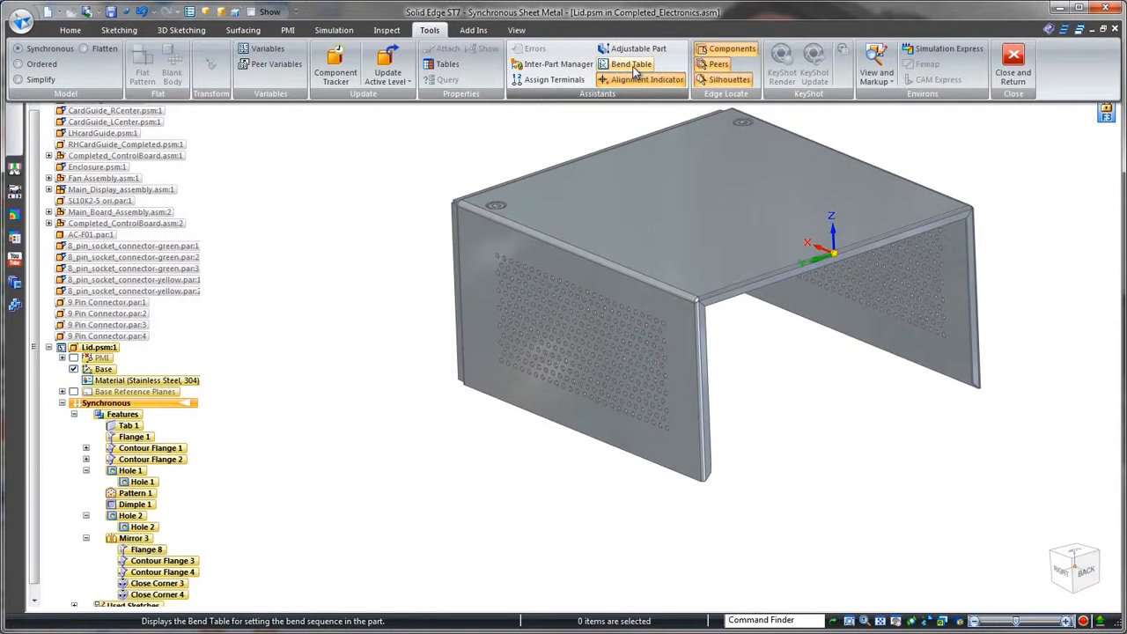
{"action": "left_click", "coordinate": [633, 70]}
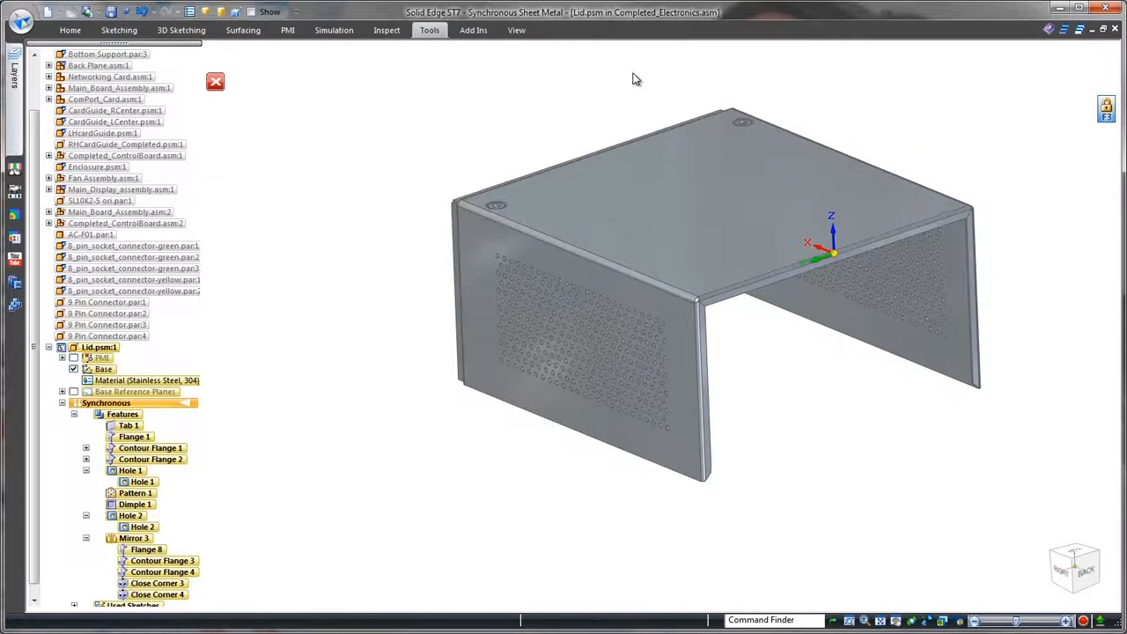
{"action": "left_click_drag", "start_coordinate": [554, 219], "coordinate": [279, 97]}
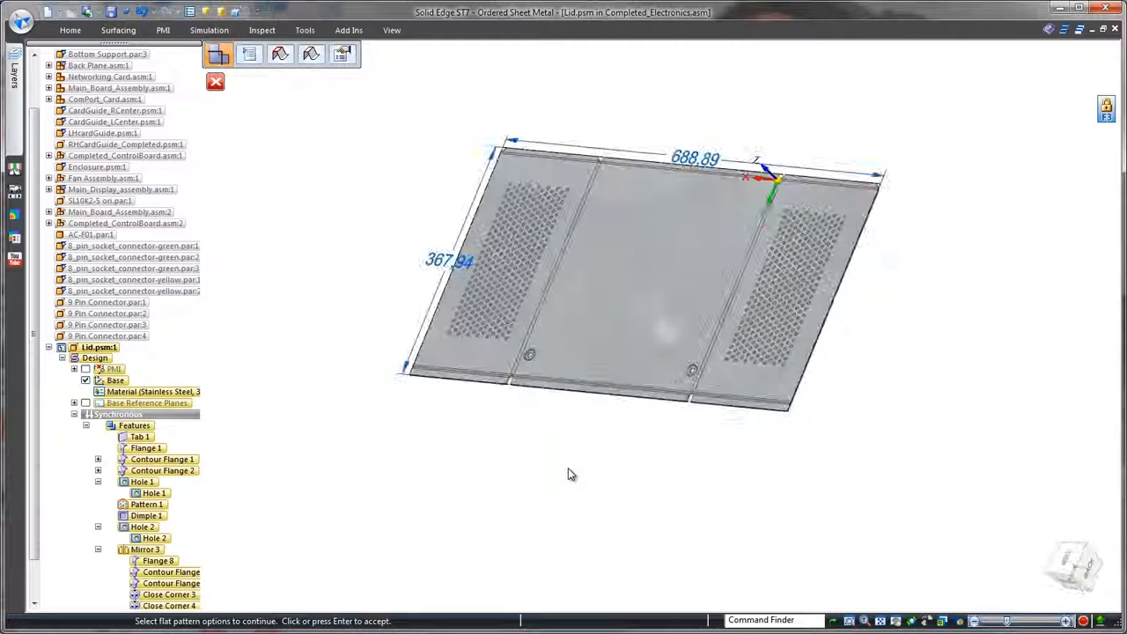
- Accept the lid's flat pattern with its cut-size dimensions and create a new drawing of the lid model
{"action": "left_click", "coordinate": [568, 473]}
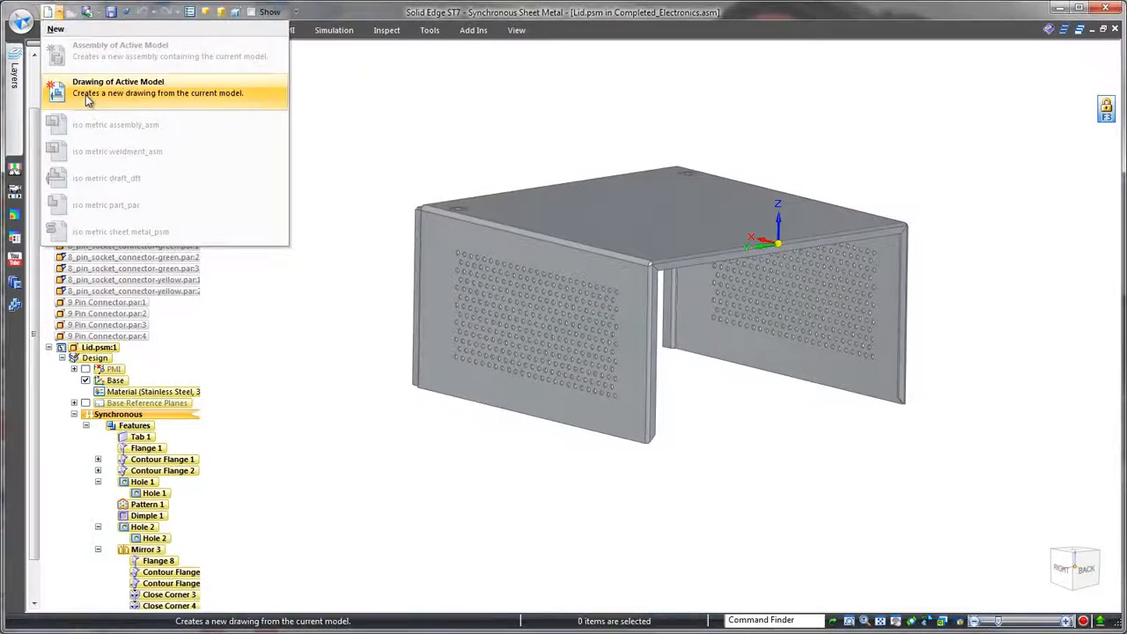
{"action": "left_click", "coordinate": [132, 86]}
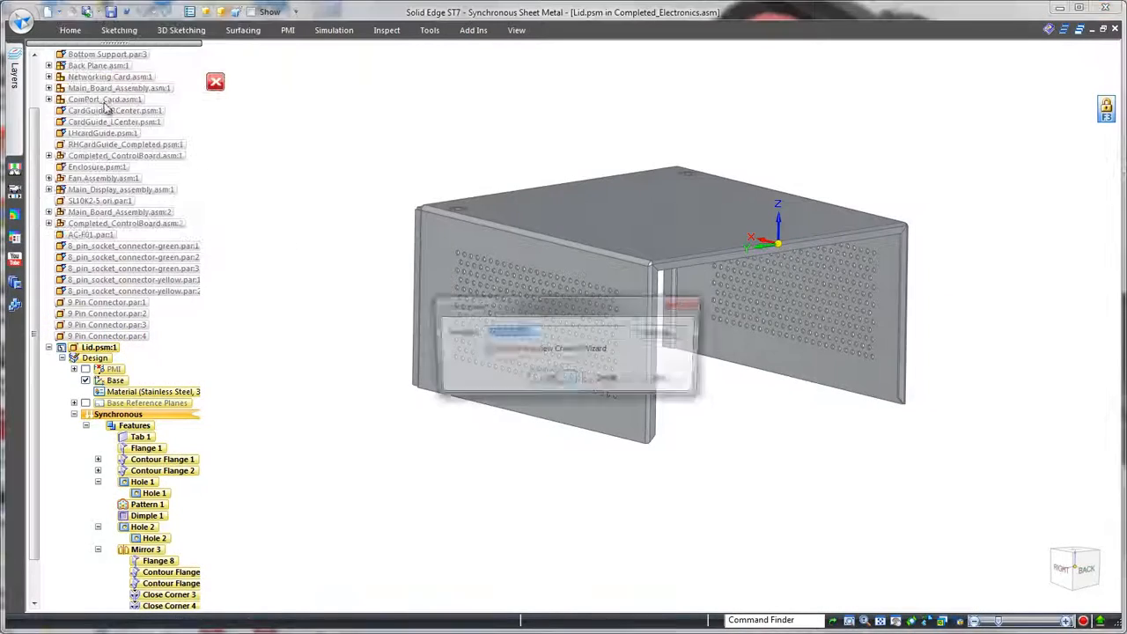
{"action": "left_click", "coordinate": [550, 381]}
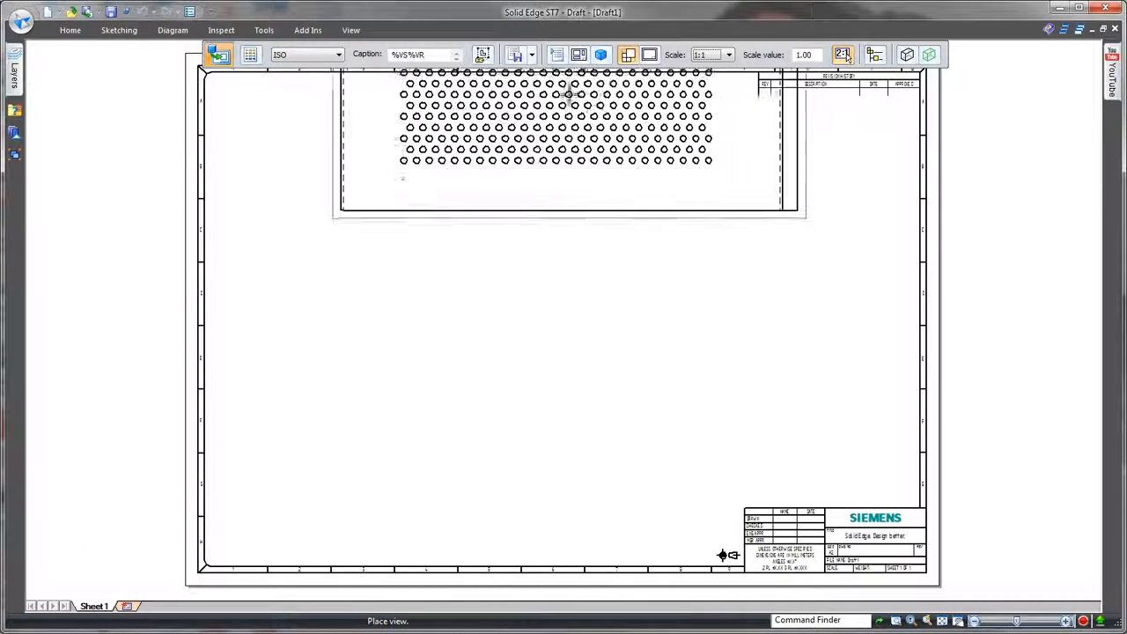
- Switch the drawing view to the lid's flat pattern and place it in the lower middle of the sheet
{"action": "left_click", "coordinate": [557, 54]}
{"action": "left_click", "coordinate": [597, 327]}
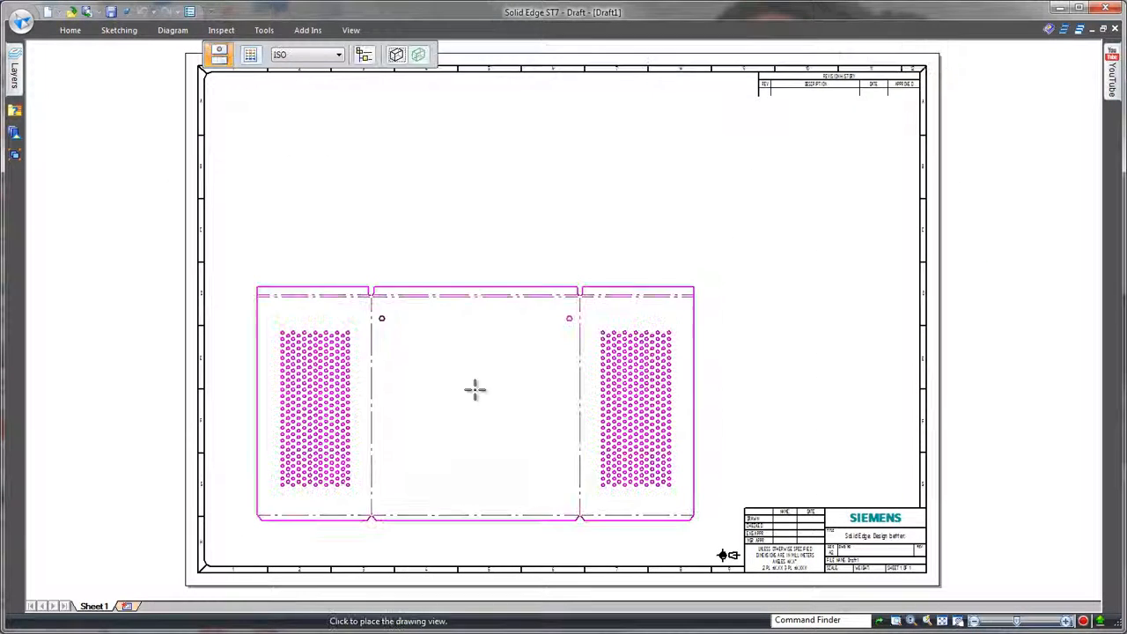
{"action": "left_click", "coordinate": [475, 391]}
- Add a bend table with bend callouts for the flat pattern view in the upper-left corner of the sheet
{"action": "left_click", "coordinate": [70, 30]}
{"action": "left_click", "coordinate": [419, 66]}
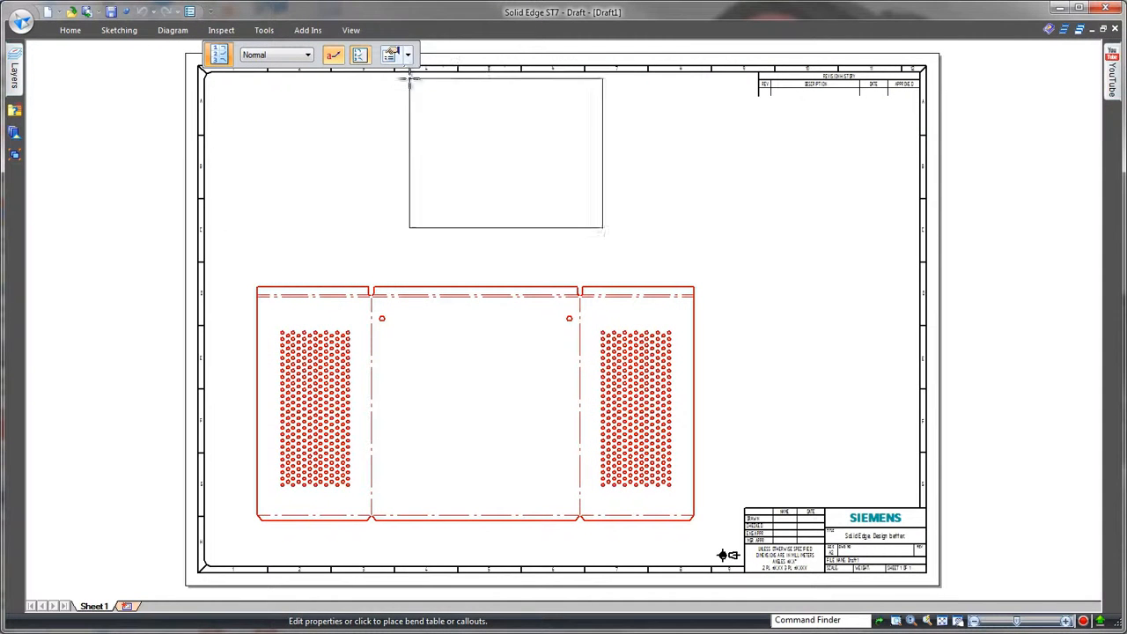
{"action": "left_click", "coordinate": [213, 77]}
{"action": "scroll", "coordinate": [291, 151], "scroll_direction": "up", "scroll_amount": 3}
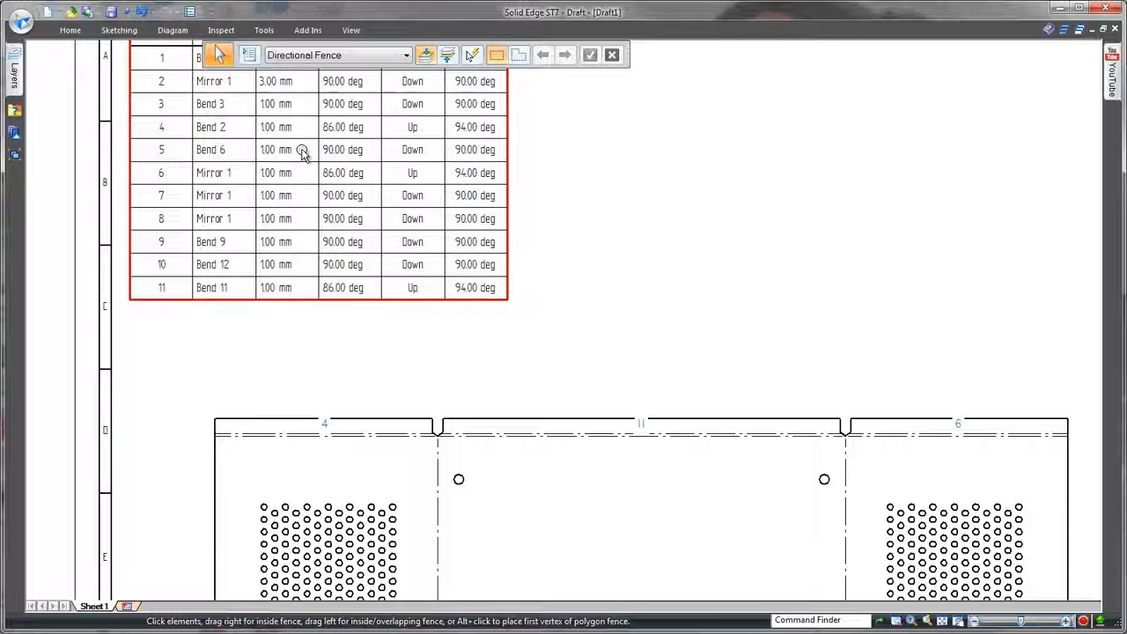
{"action": "scroll", "coordinate": [355, 249], "scroll_direction": "down", "scroll_amount": 2}
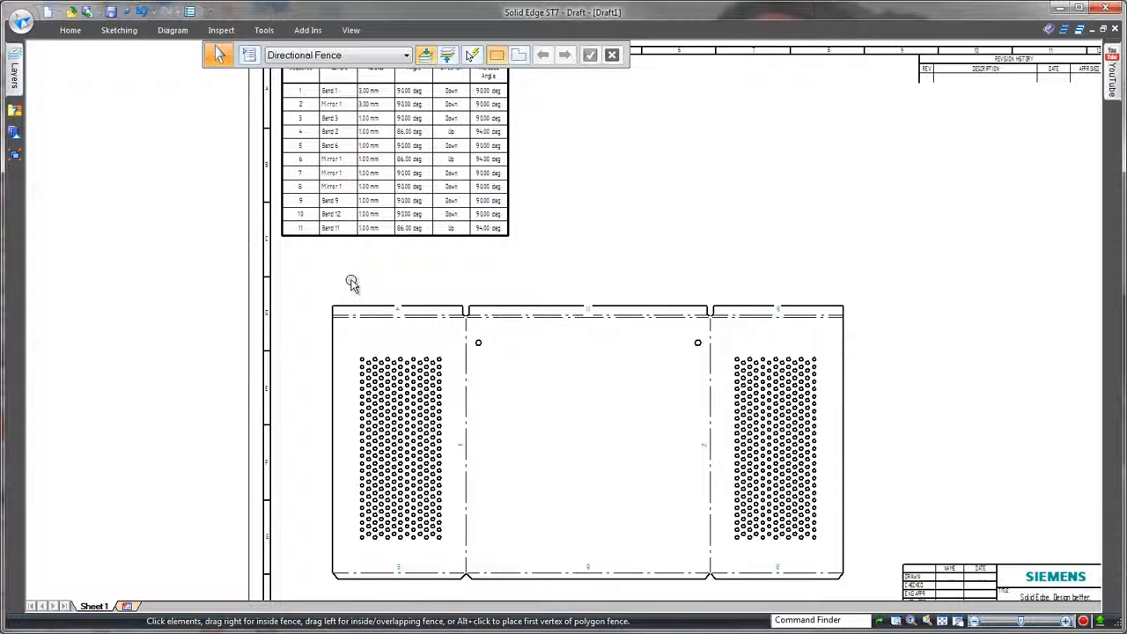
- Start coordinate dimensioning at the lower-left corner of the flat pattern view, using the ANSI (mm) style and horizontal/vertical orientation
{"action": "scroll", "coordinate": [352, 284], "scroll_direction": "up", "scroll_amount": 4}
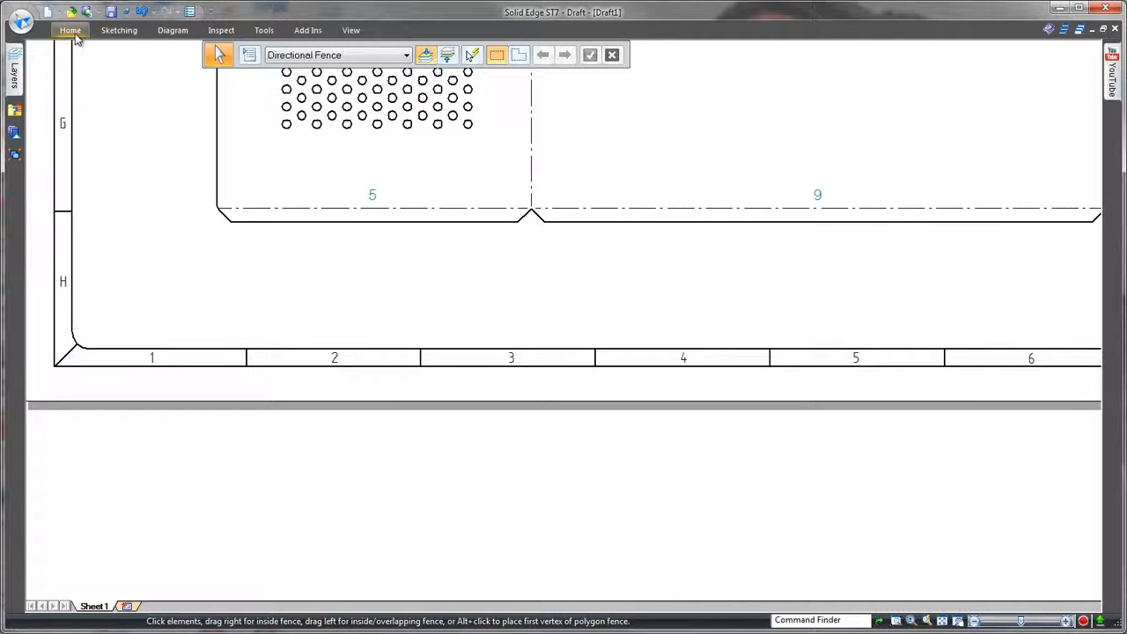
{"action": "left_click", "coordinate": [71, 32]}
{"action": "left_click", "coordinate": [519, 81]}
{"action": "left_click", "coordinate": [579, 111]}
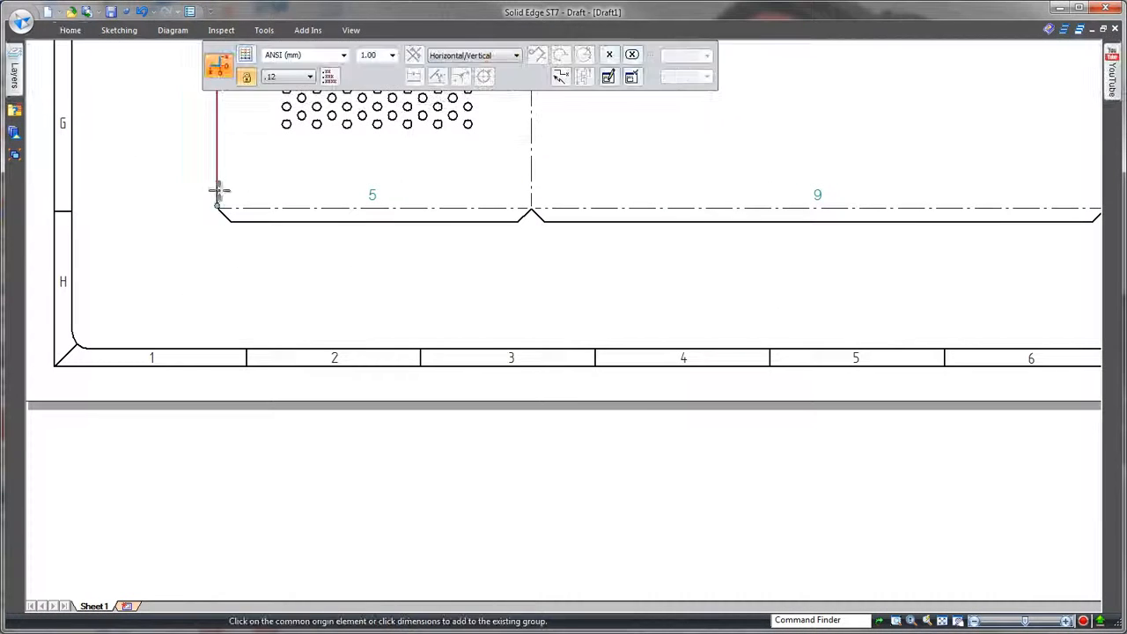